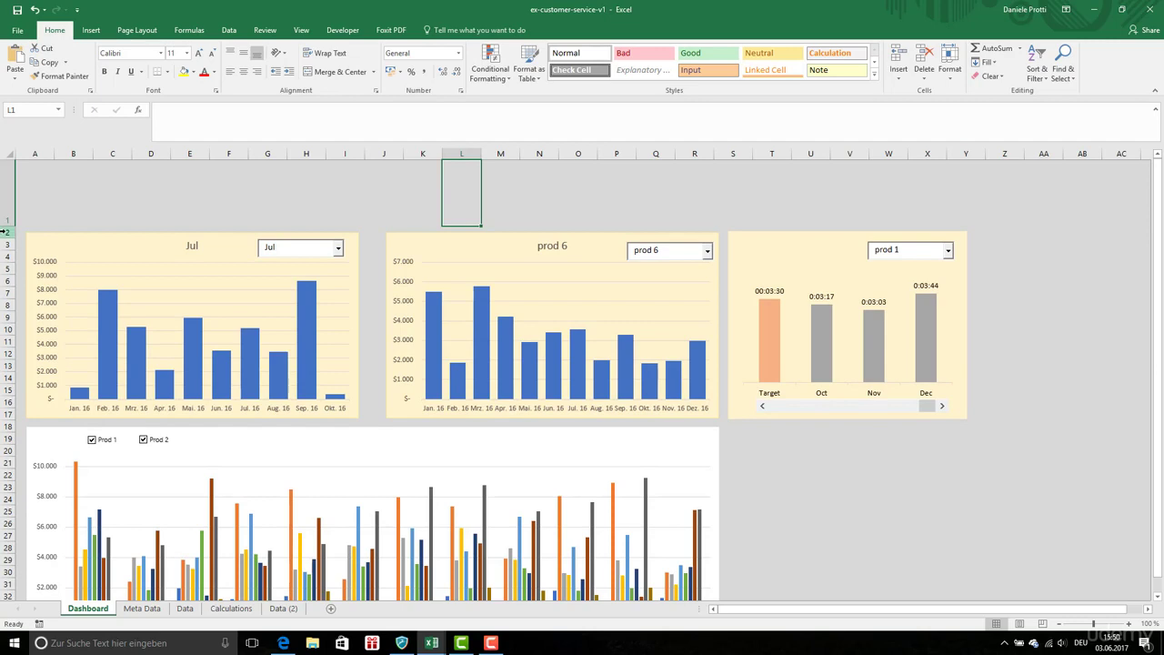
- Freeze the panes above row 2 on the Dashboard sheet so row 1 stays in view while scrolling
click(8, 232)
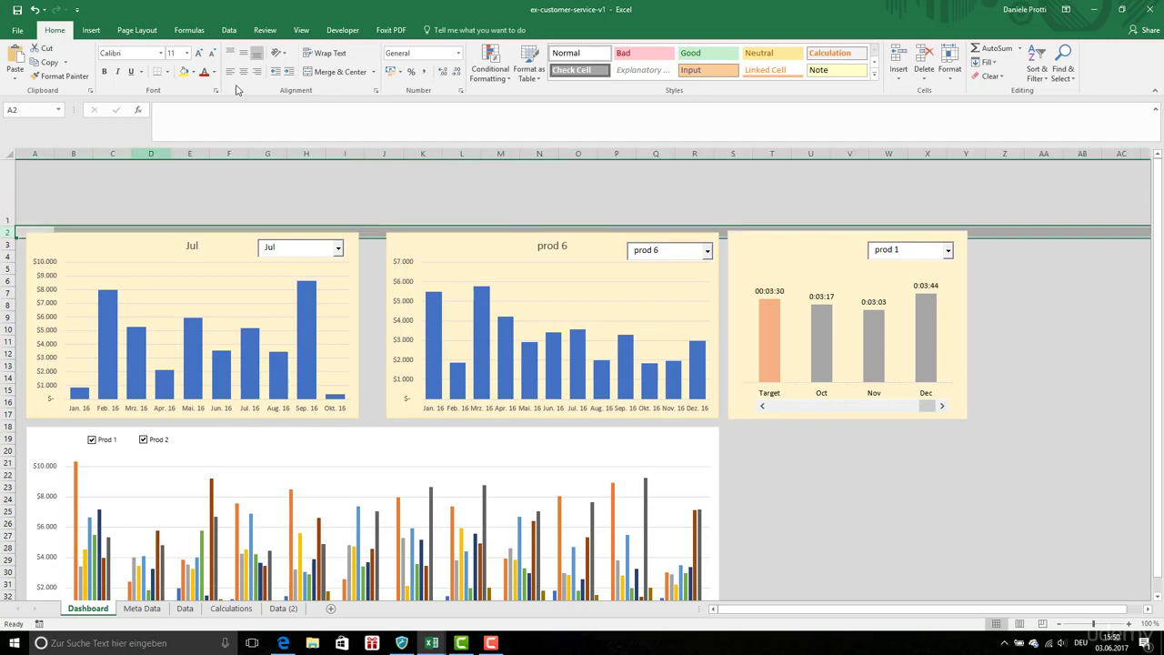
click(301, 30)
click(393, 72)
click(439, 94)
click(857, 501)
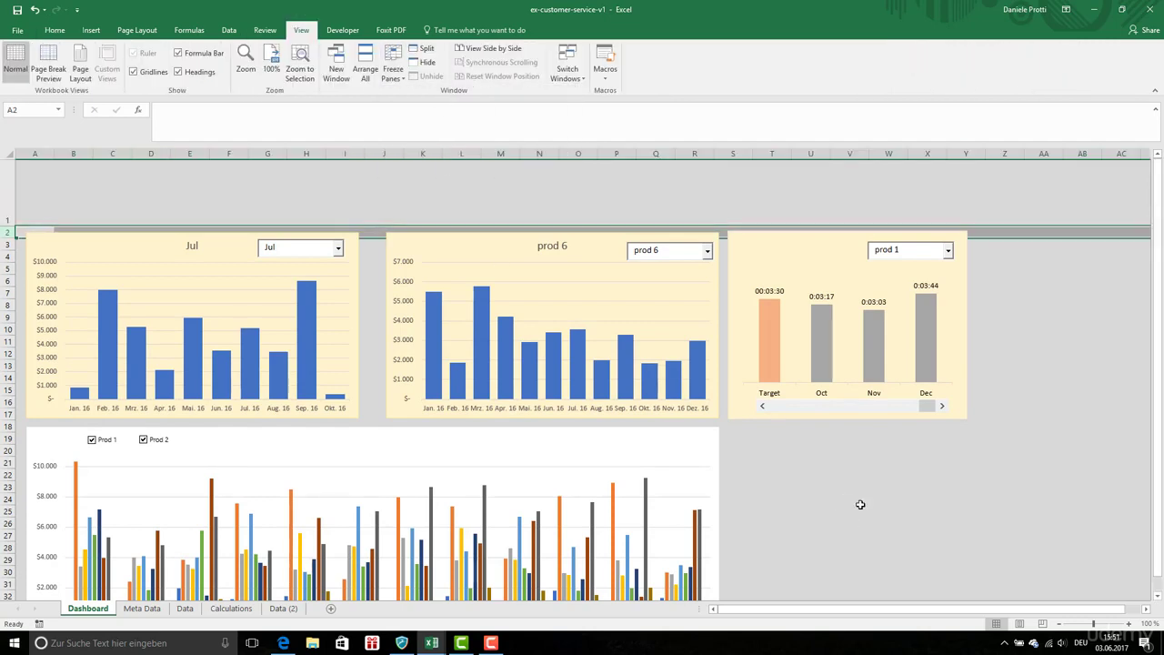
scroll(858, 506, down, 2)
scroll(858, 507, up, 2)
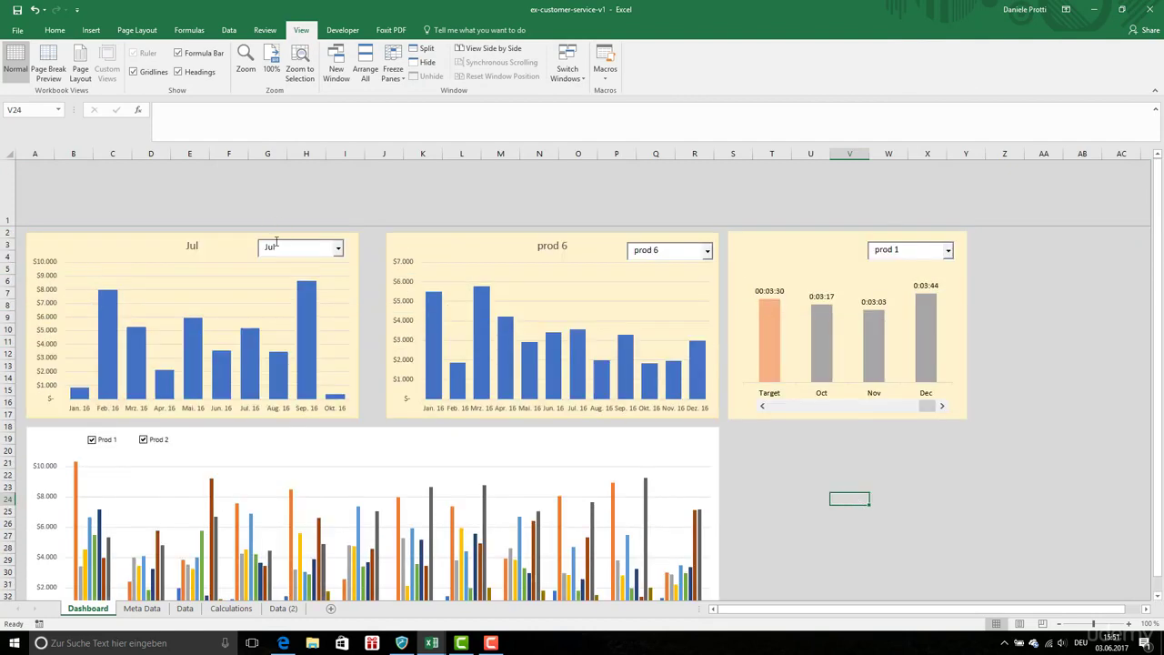
- Turn on Design Mode and move the month and product combo boxes from the first two charts into row 1, stacked over columns C and D
click(343, 30)
click(277, 68)
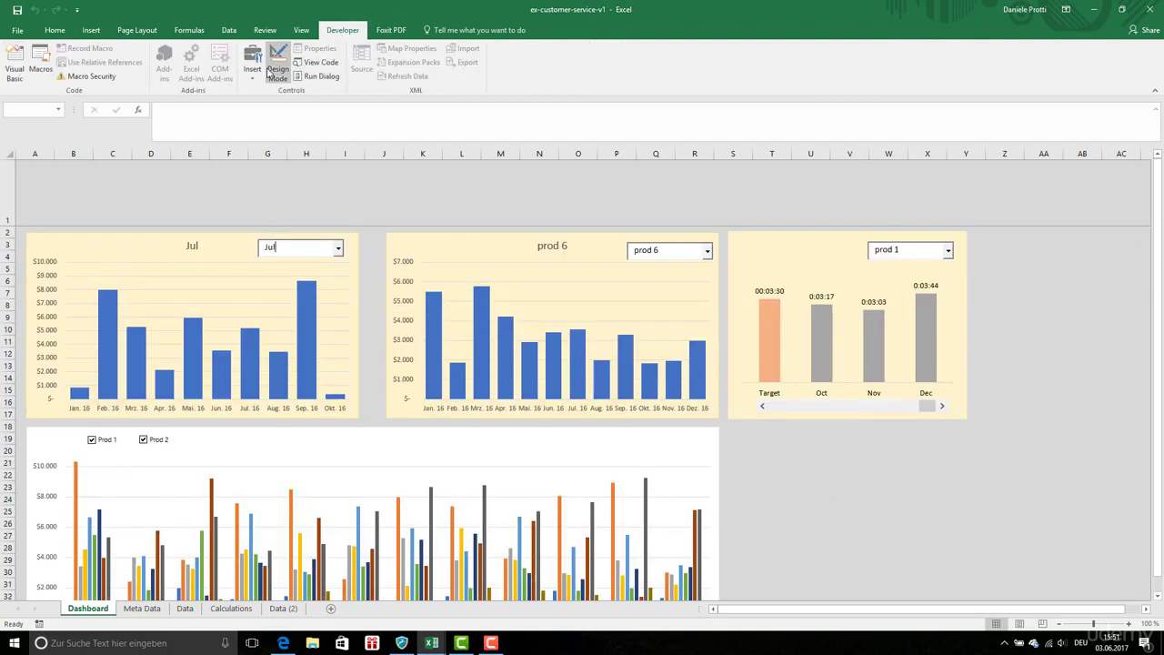
click(315, 252)
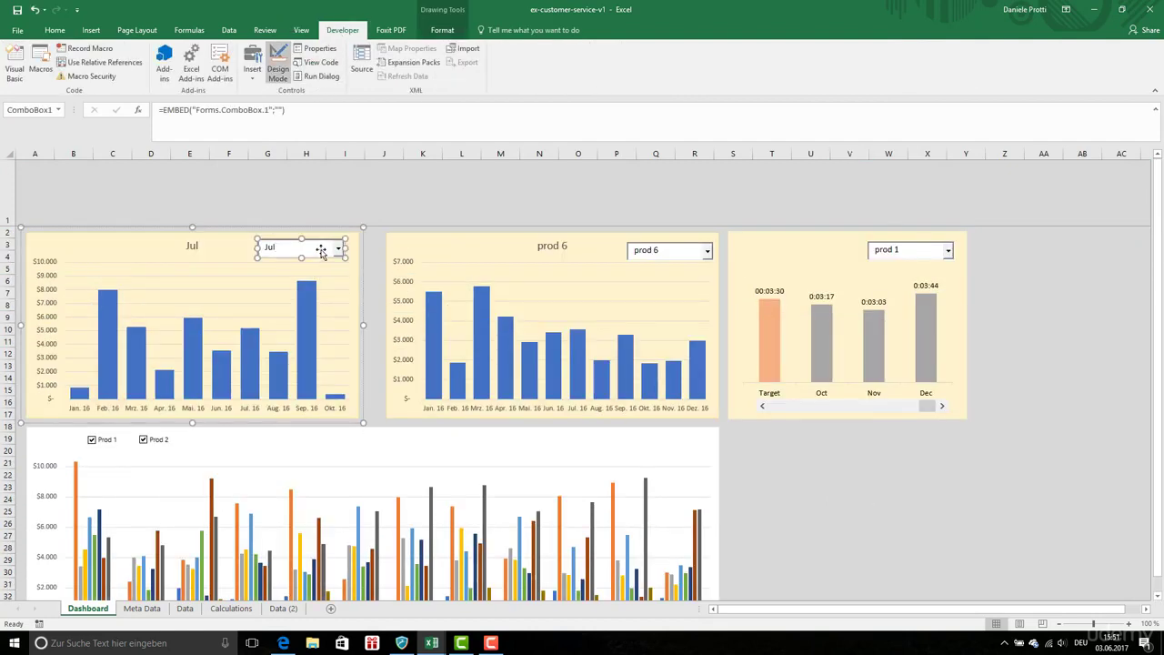
mouse_move(319, 249)
mouse_down()
mouse_move(498, 210)
mouse_move(460, 182)
mouse_move(158, 180)
mouse_up()
click(656, 247)
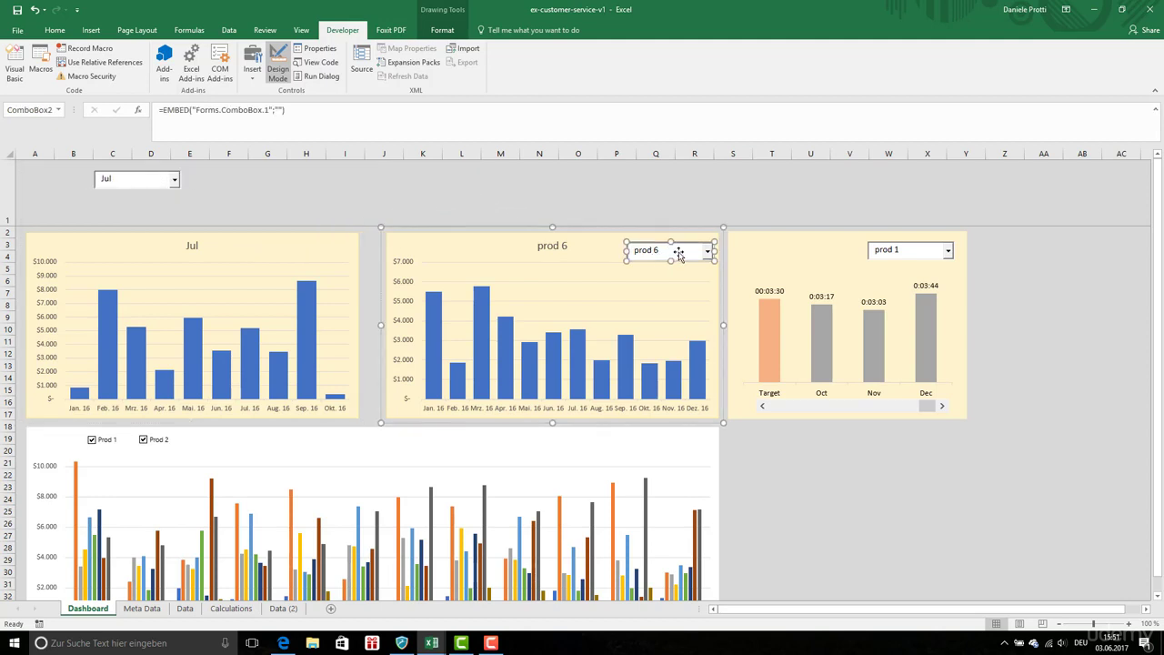
drag(655, 248, 160, 201)
click(885, 255)
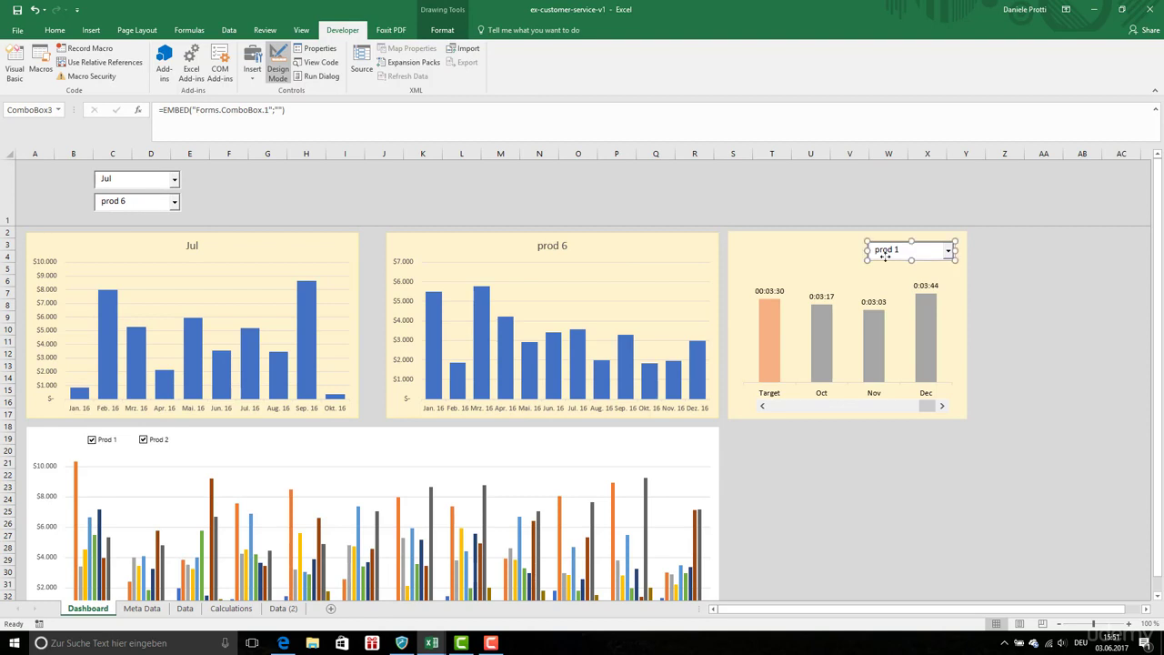
click(49, 178)
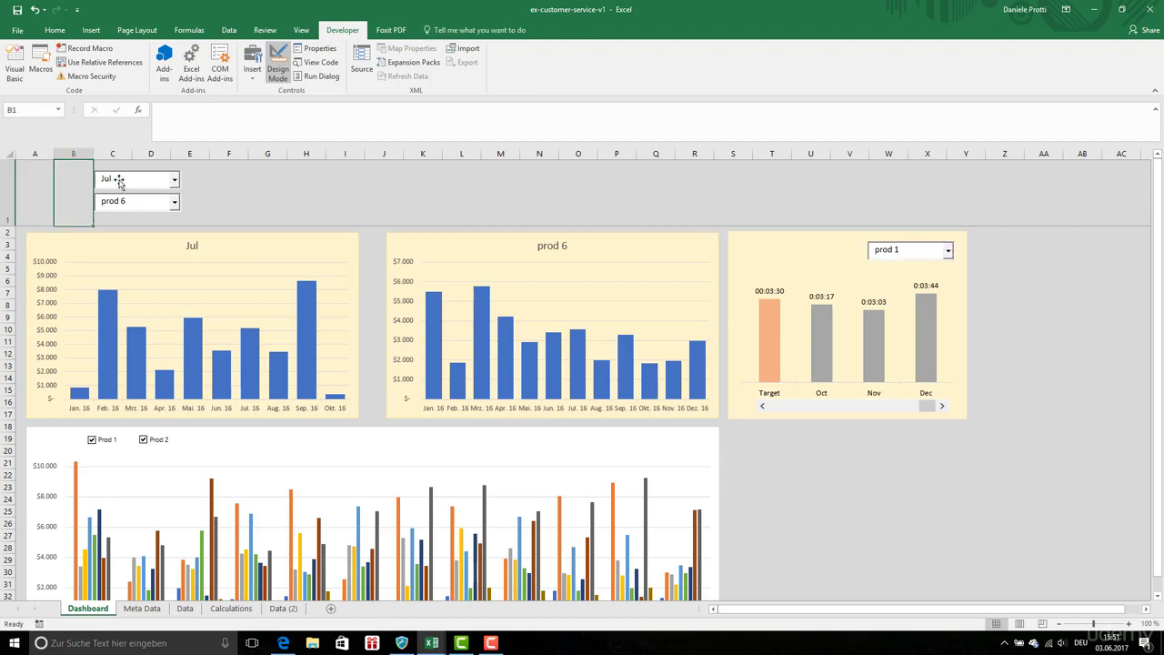
- Insert a form label beside the month combo box in row 1 with the text "Choose Month"
click(259, 77)
click(260, 115)
drag(36, 174, 87, 187)
right_click(70, 182)
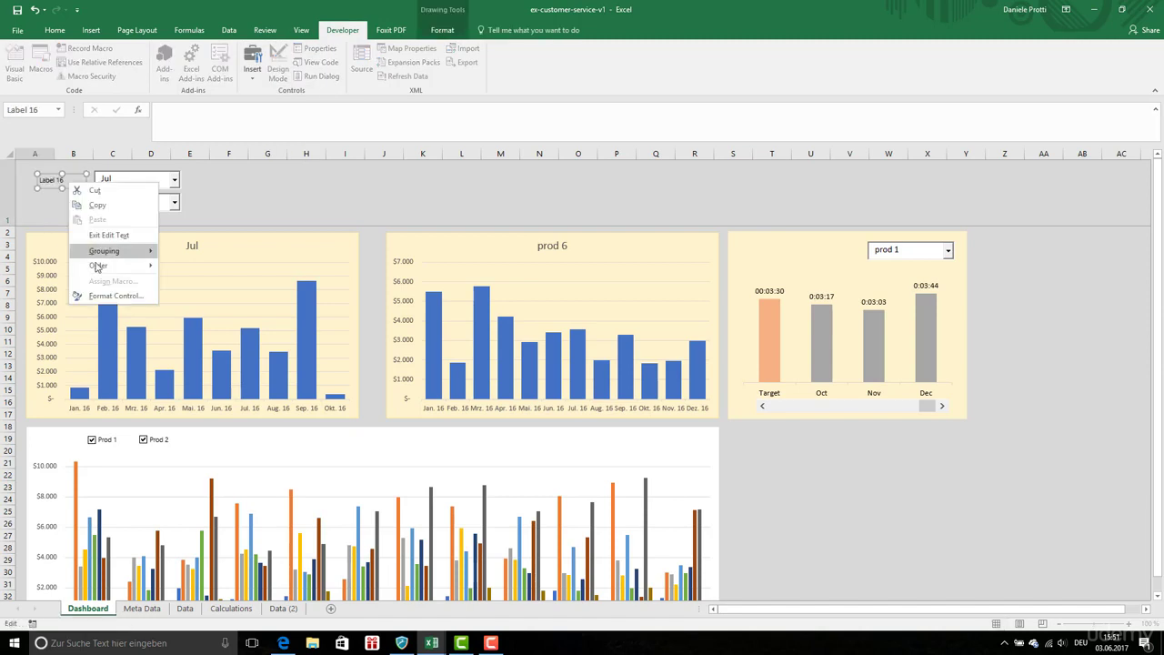
click(106, 239)
text(c)
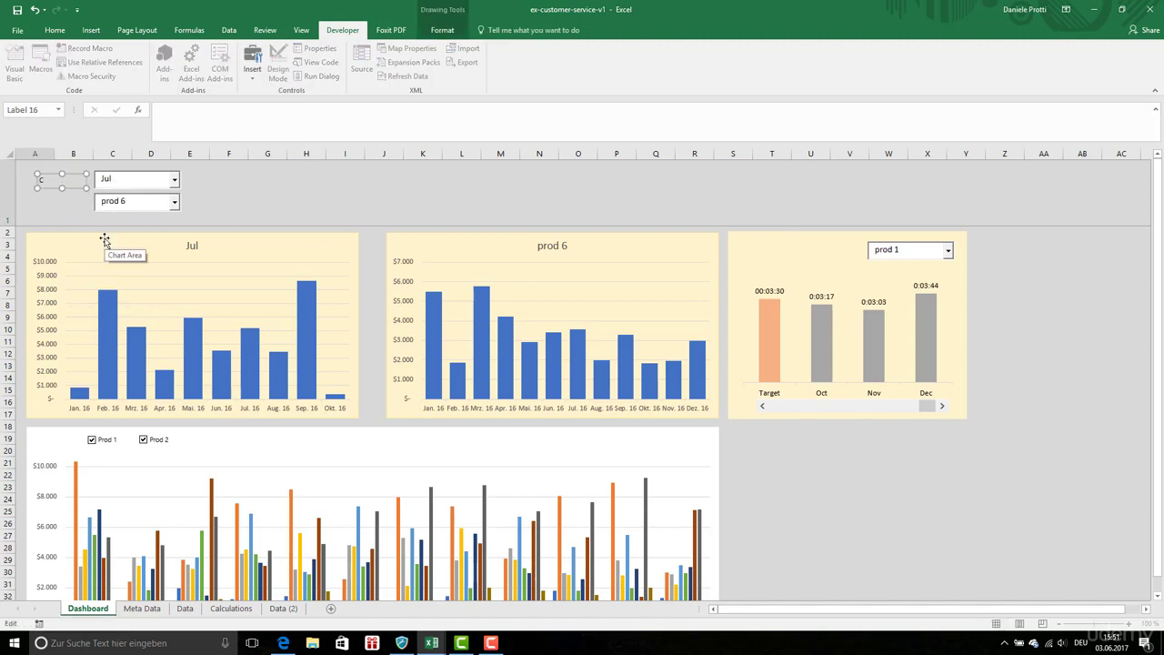
text(hoose Month)
click(82, 194)
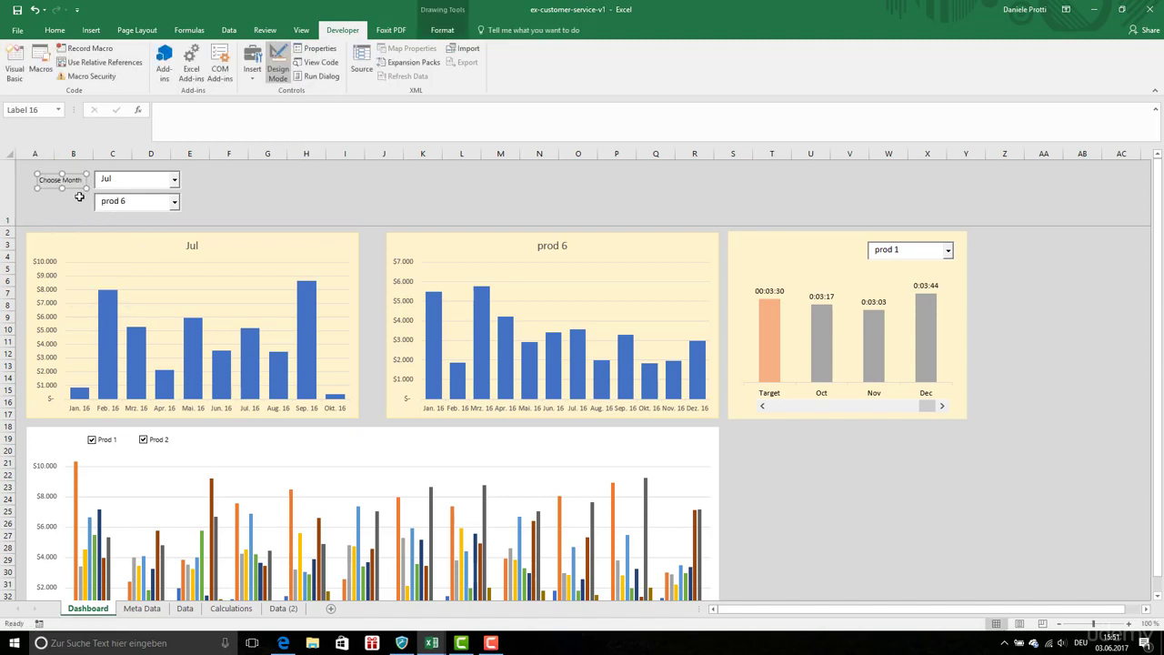
- Duplicate the label beside the product combo box, change its text to "Choose Product", and save the workbook
key(ctrl+d)
drag(82, 198, 71, 203)
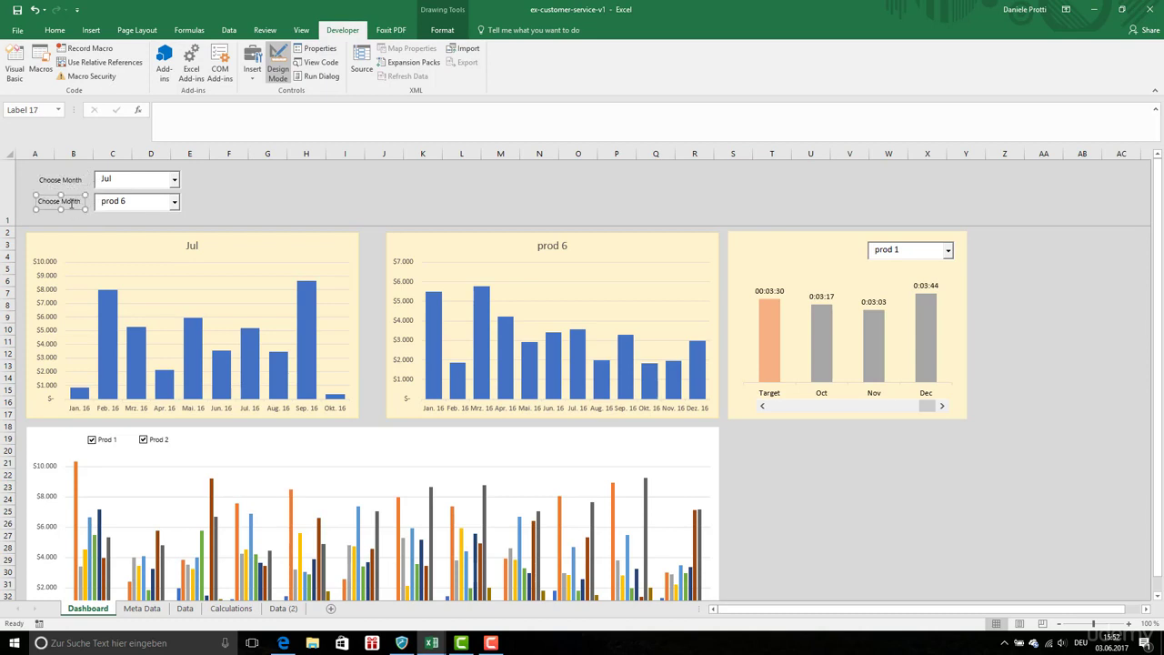
click(71, 203)
double_click(71, 203)
text(Product)
key(Escape)
key(Escape)
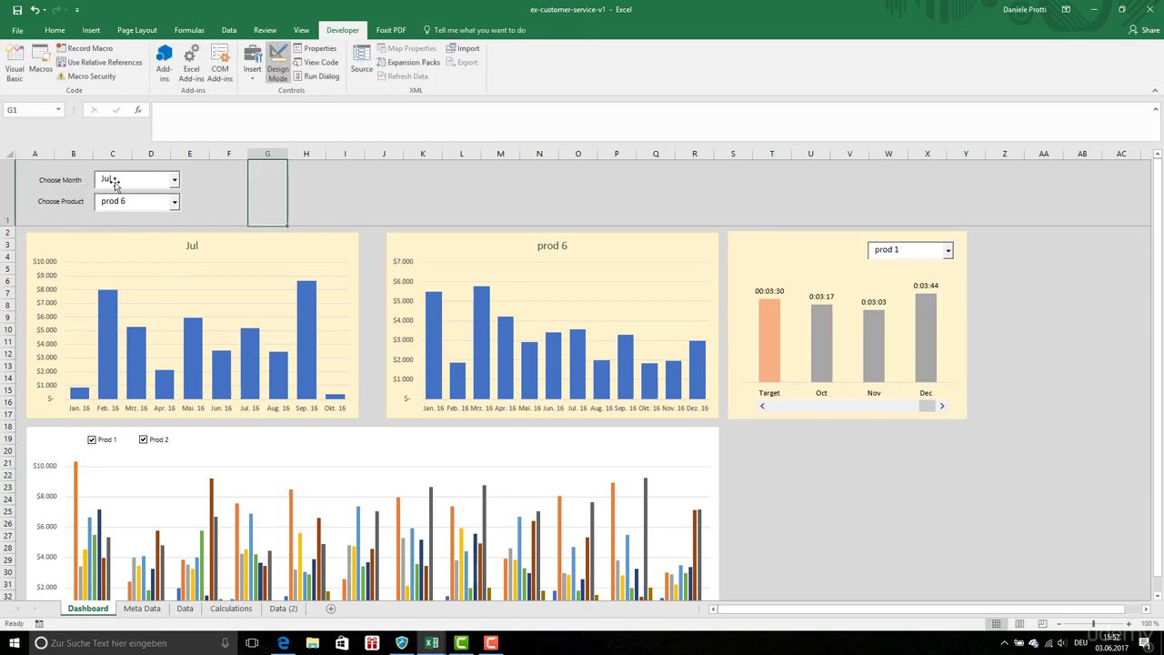
key(ctrl+s)
- Inspect the INDEX formula in cell H59 on the Calculations sheet and the month cell it references
click(882, 258)
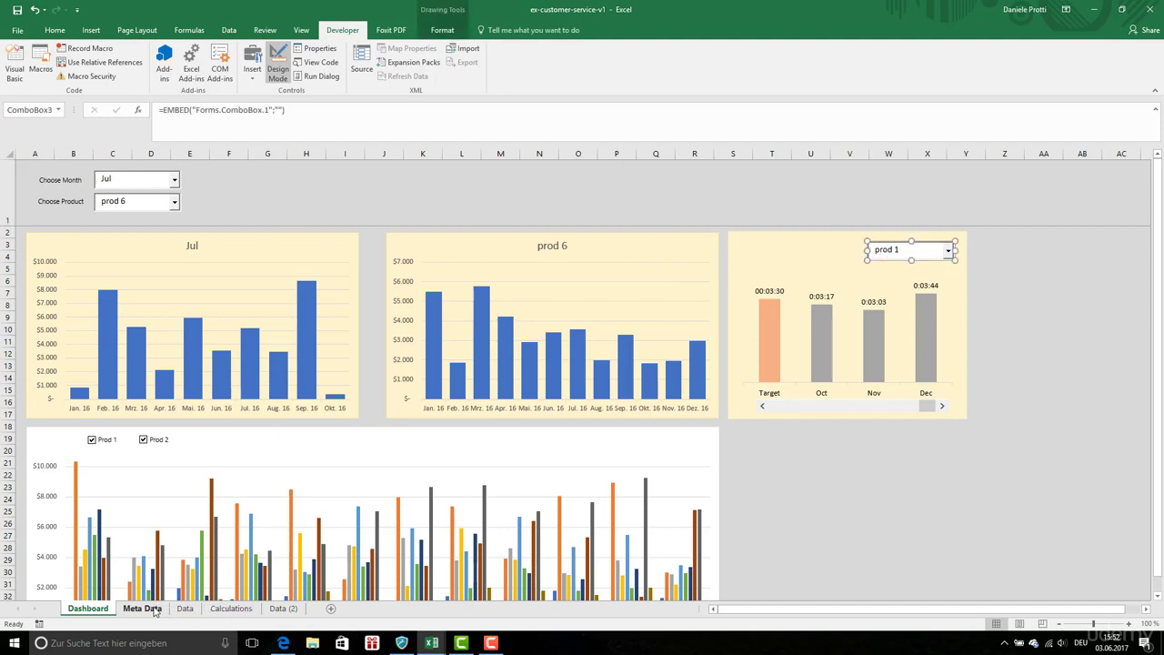
click(231, 609)
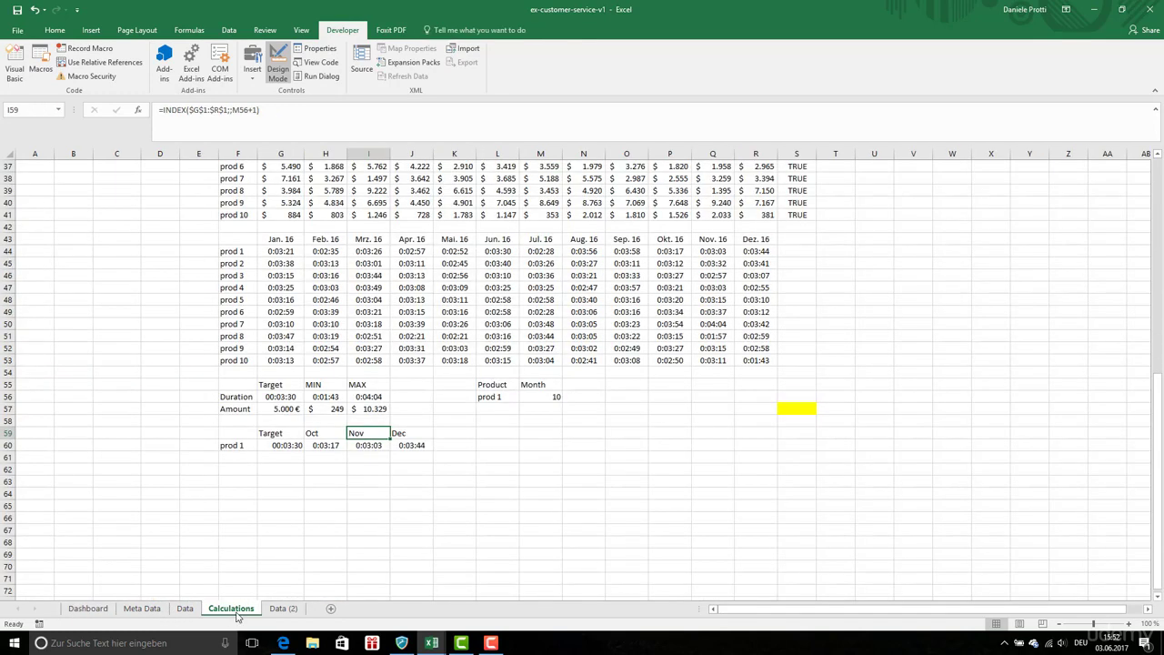
click(315, 433)
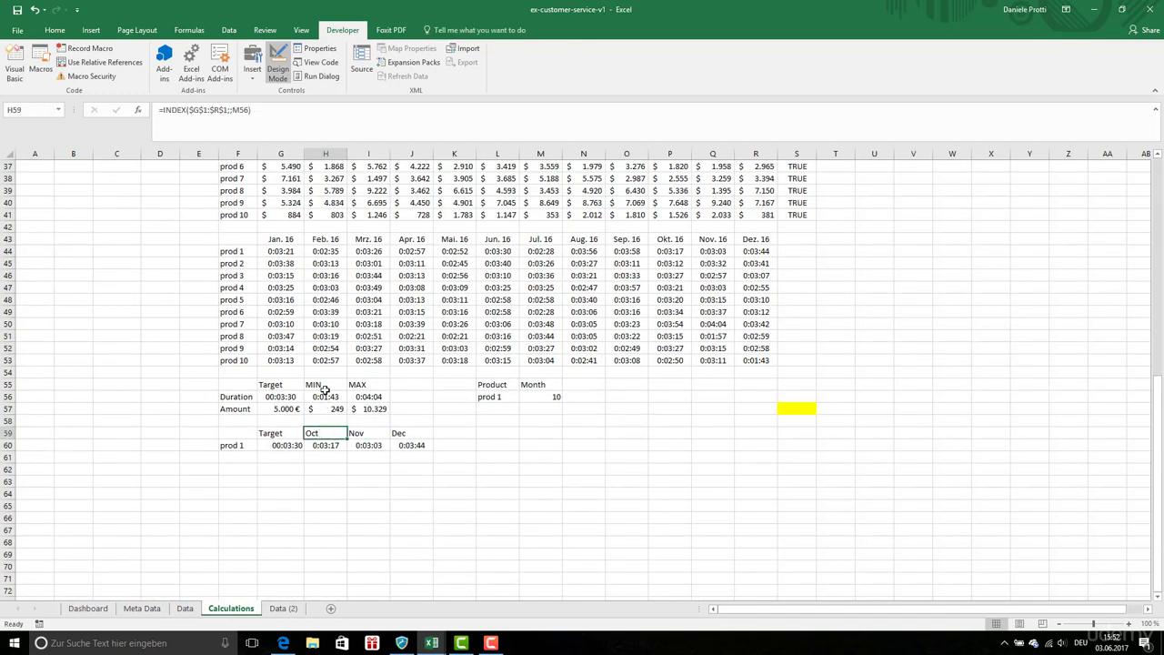
scroll(324, 390, up, 1)
click(247, 110)
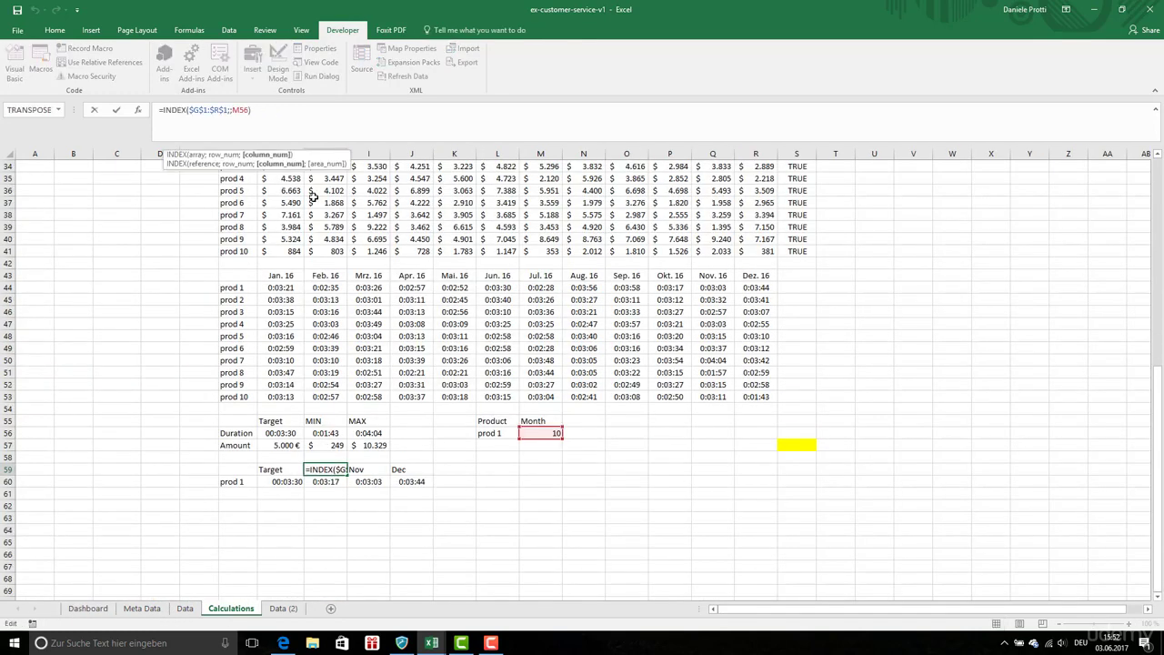
drag(1158, 382, 1160, 164)
- Enter =MATCH(selMonth;G1:R1;0) in cell I14 of the Calculations sheet to get the selected month's position
click(324, 324)
click(364, 326)
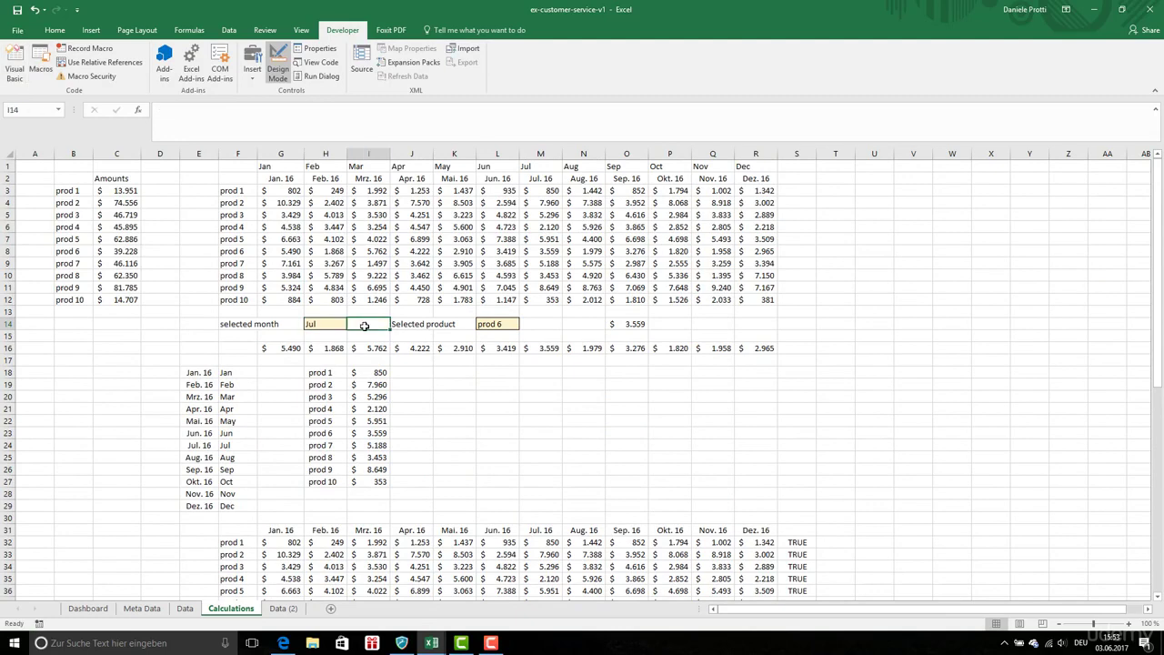
text(=mat)
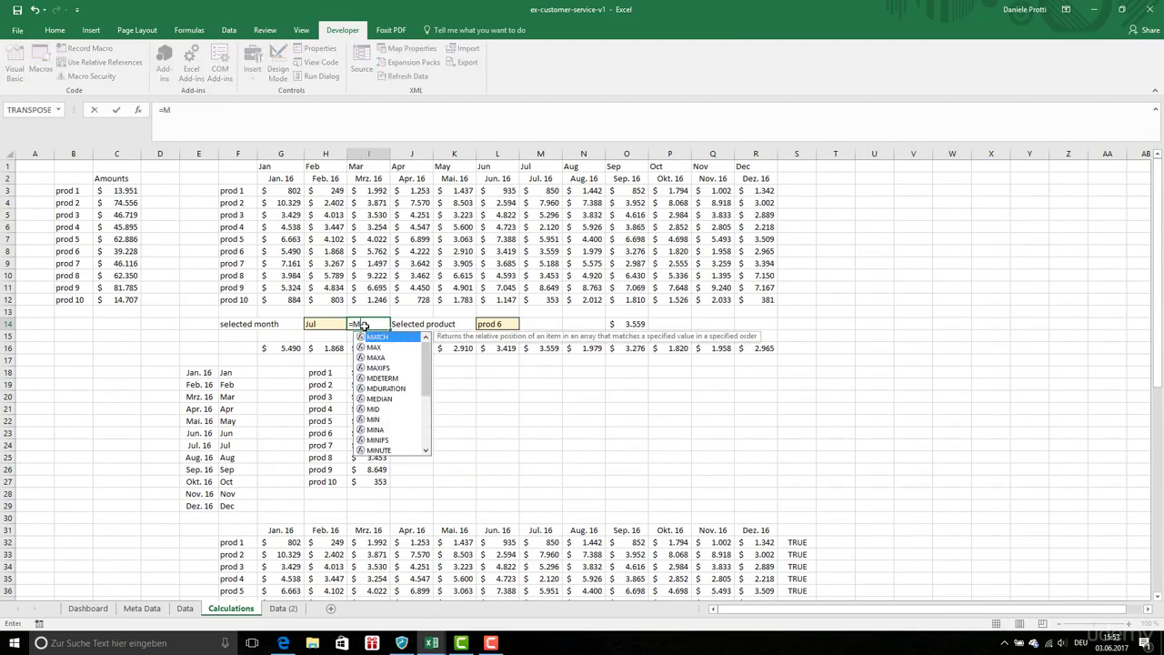
key(Tab)
click(316, 325)
text(;)
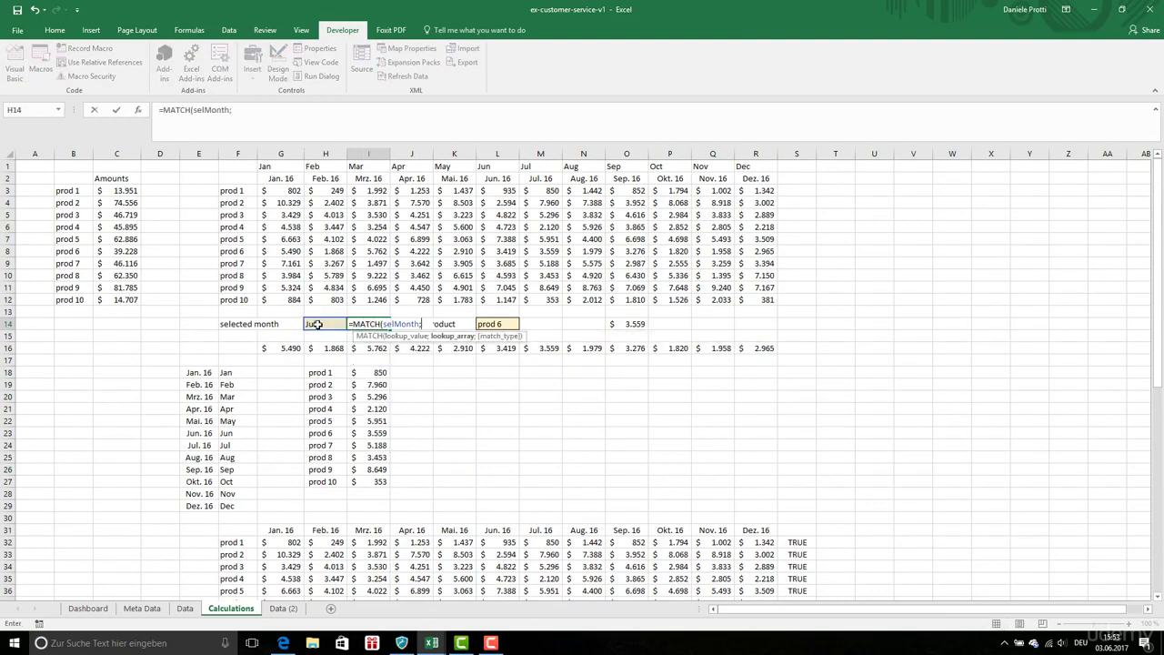
drag(282, 167, 744, 167)
text(;)
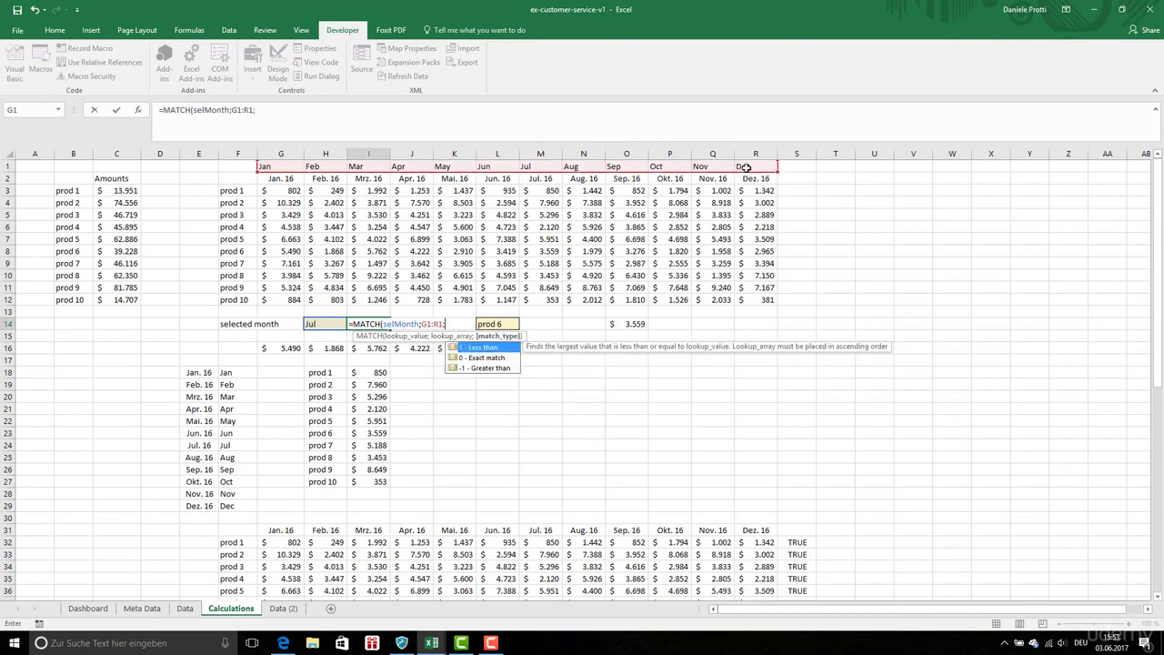
text(0))
key(Return)
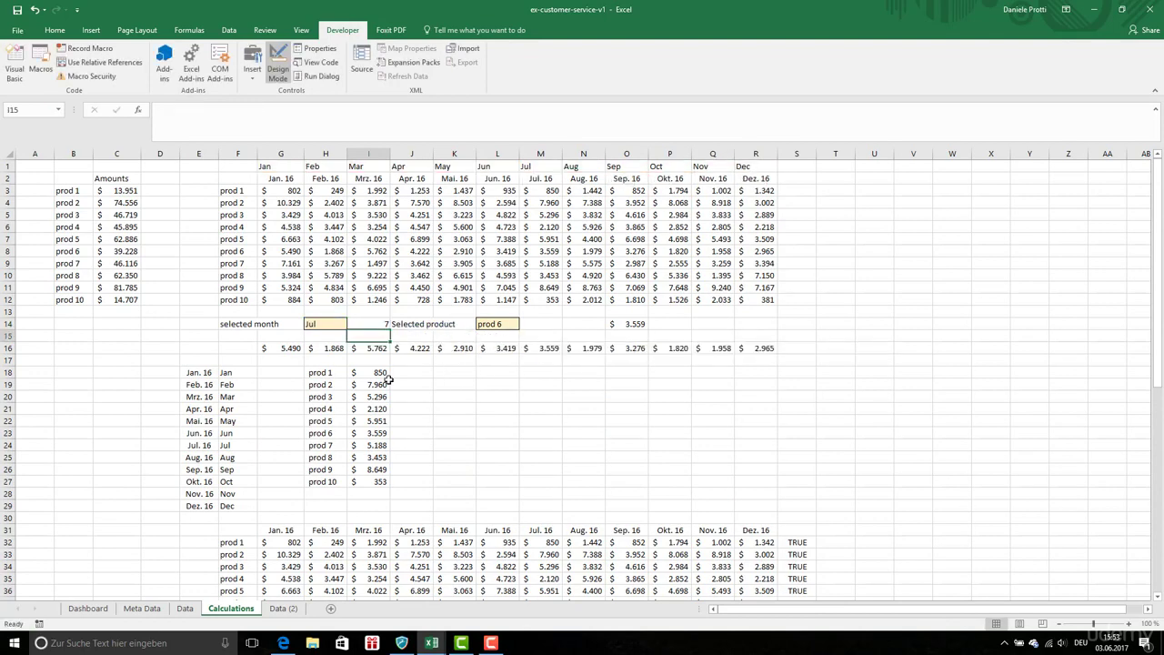
- Copy the formatting of the selected month cell H14 to cell I14 with Format Painter
click(314, 326)
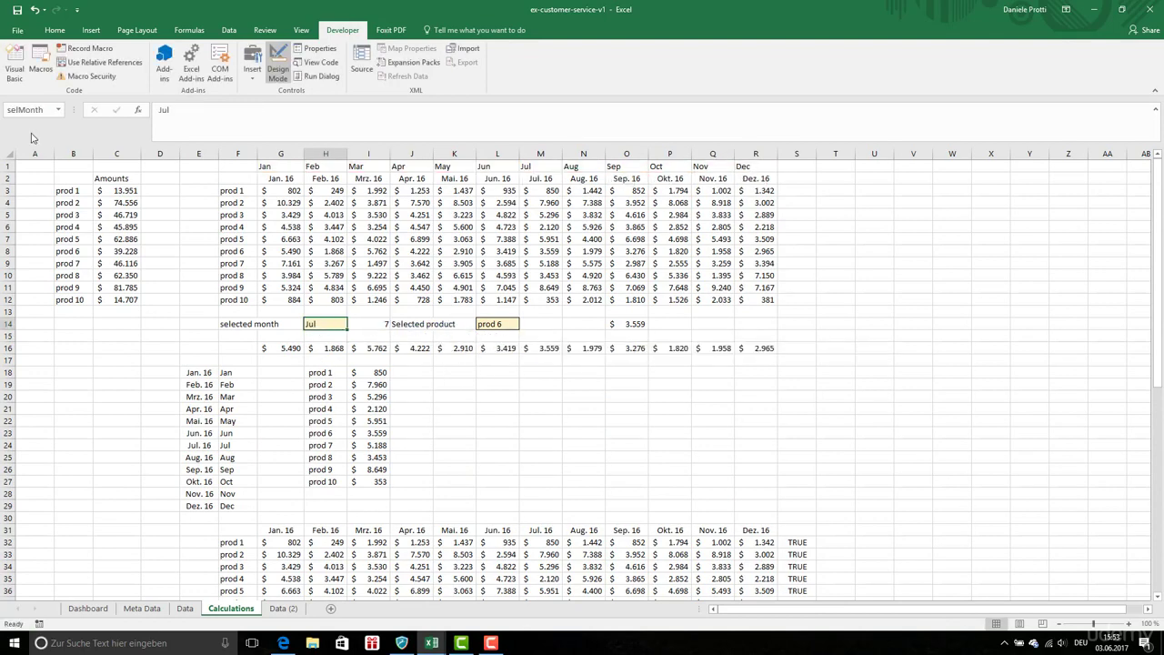
click(55, 30)
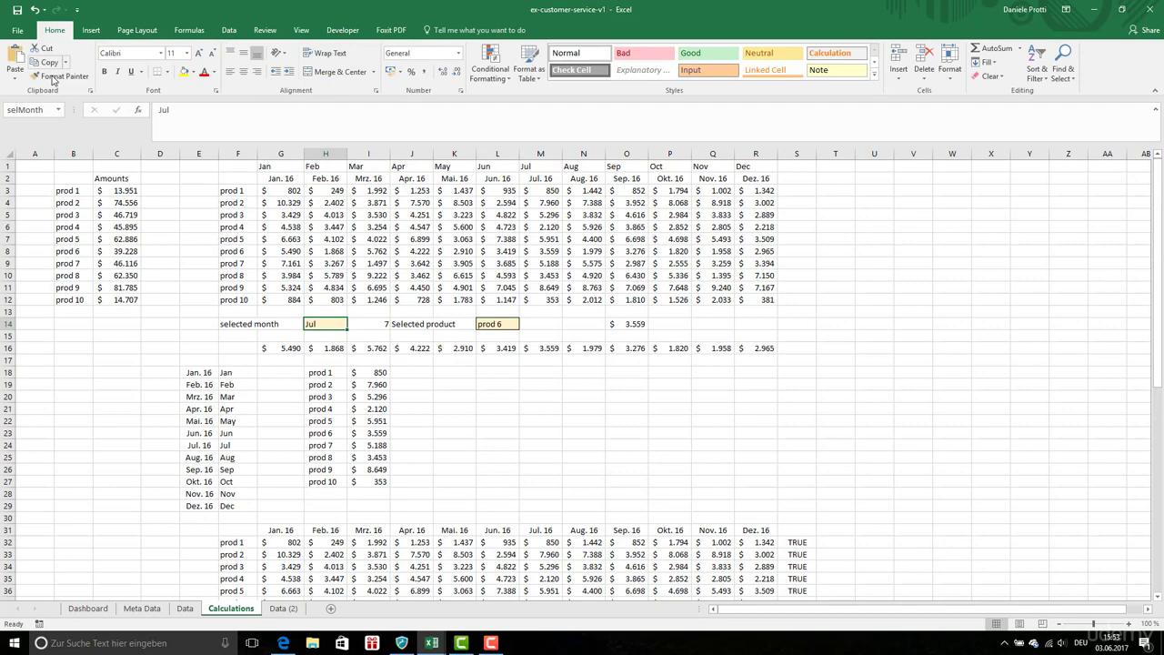
click(53, 78)
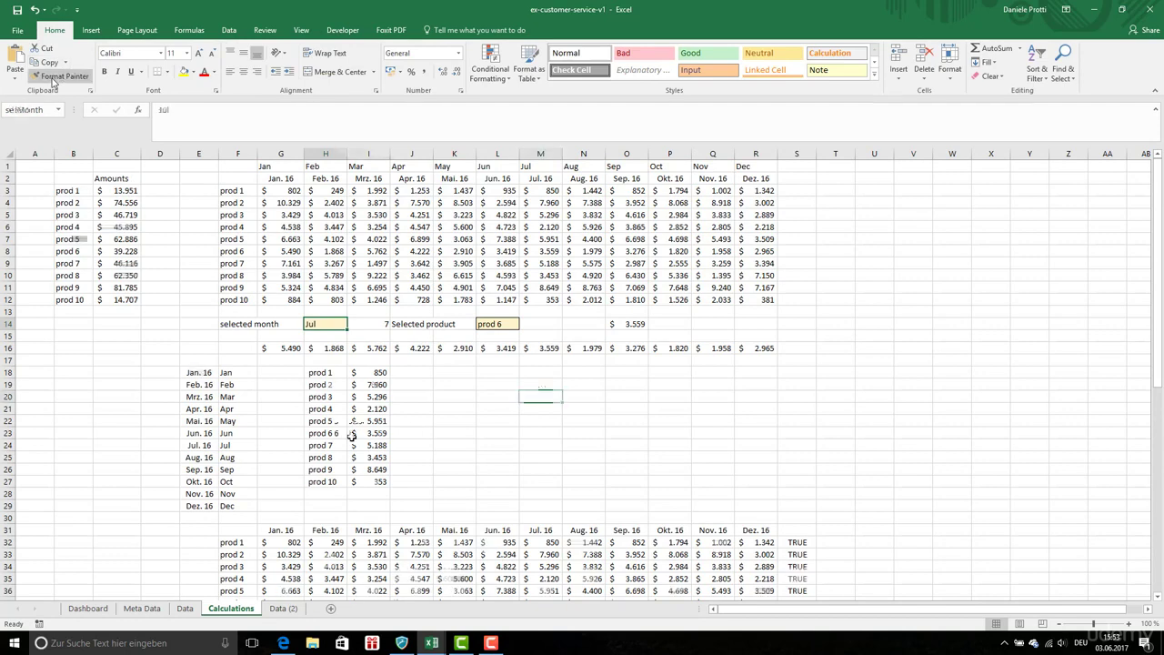
- Examine the INDEX and MATCH formula in cell H60 and the ranges it references
click(319, 445)
double_click(319, 446)
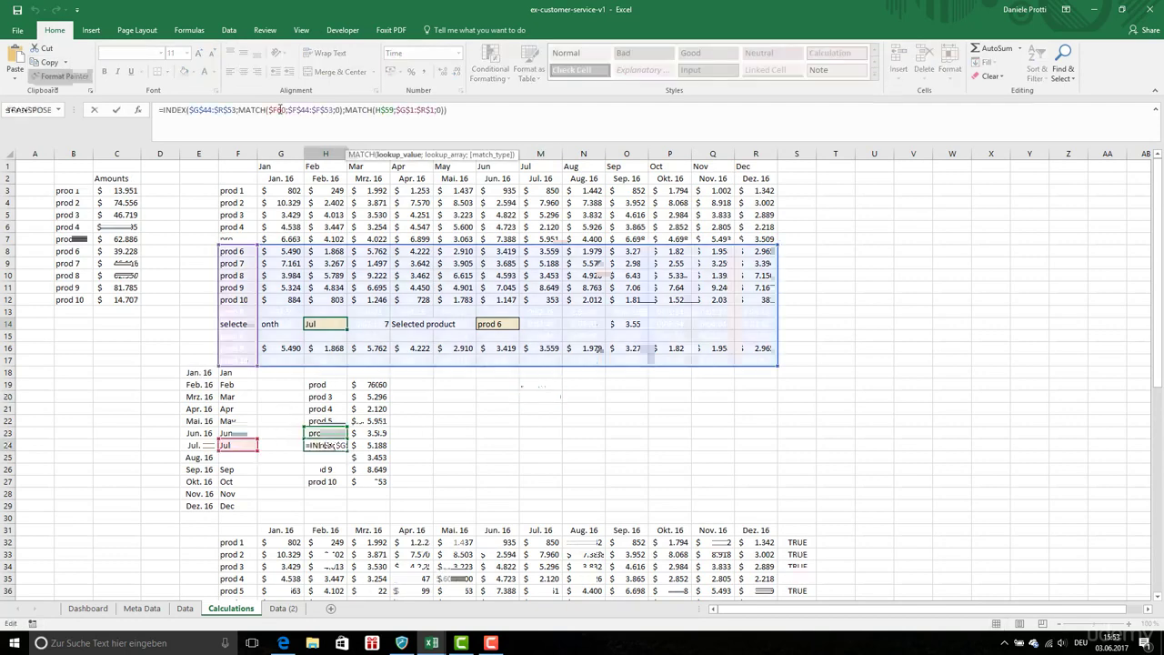
click(403, 110)
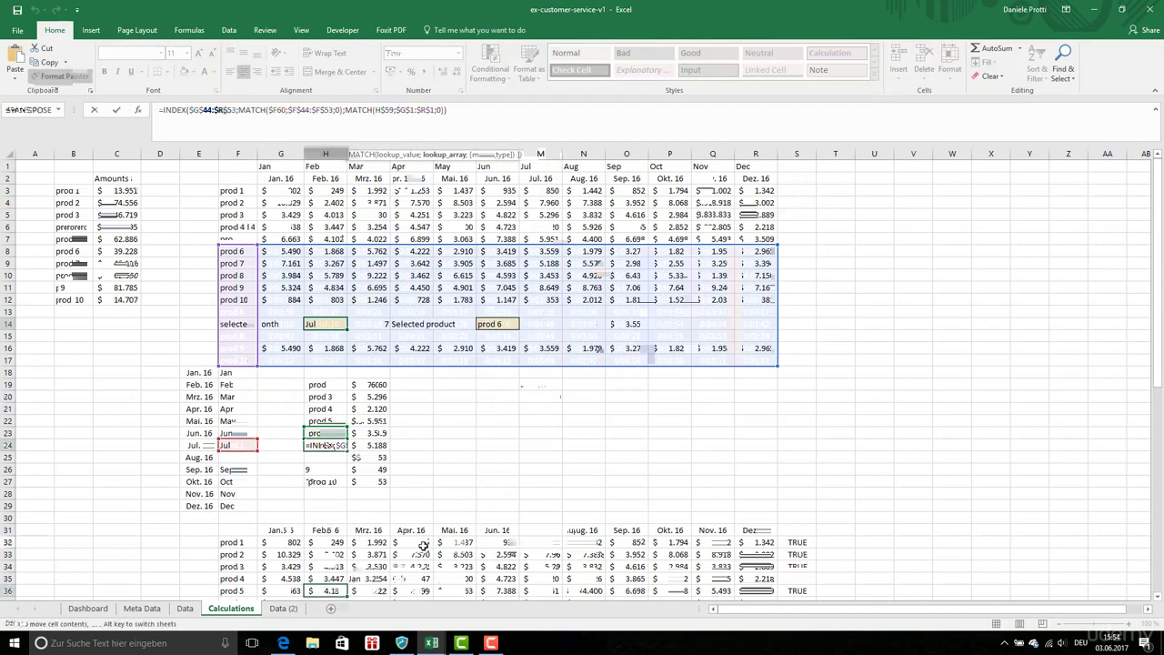
- Test the scroll bar of the duration chart on the Dashboard and check month cell H59 on the Calculations sheet
click(89, 609)
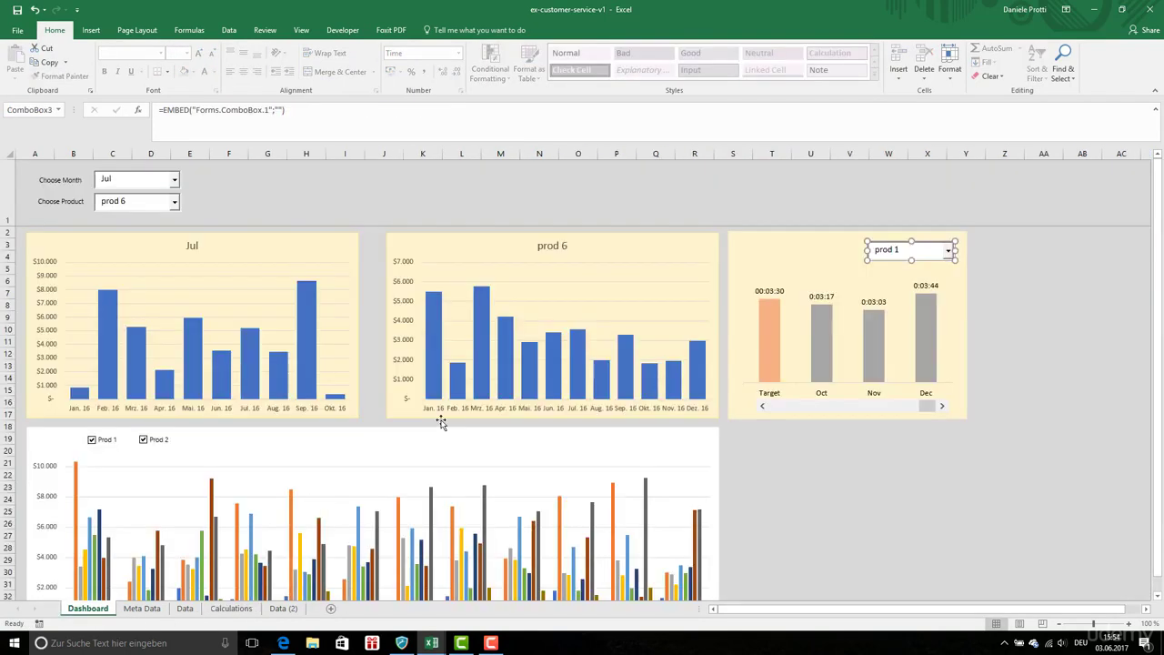
click(942, 407)
click(943, 408)
click(943, 408)
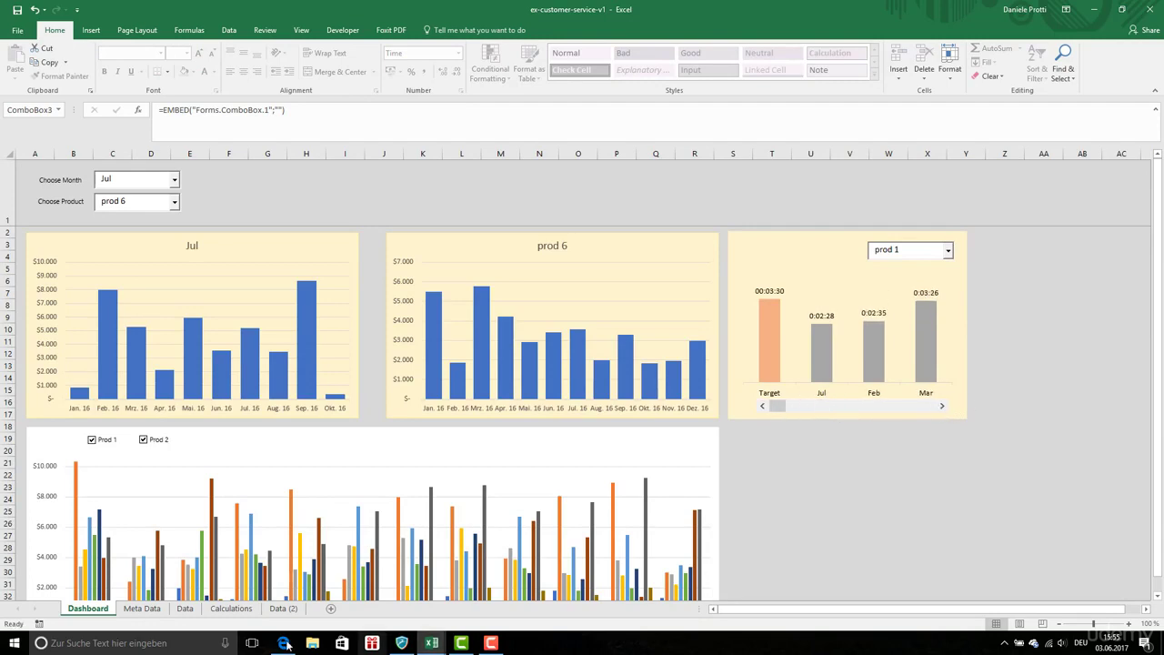
click(211, 608)
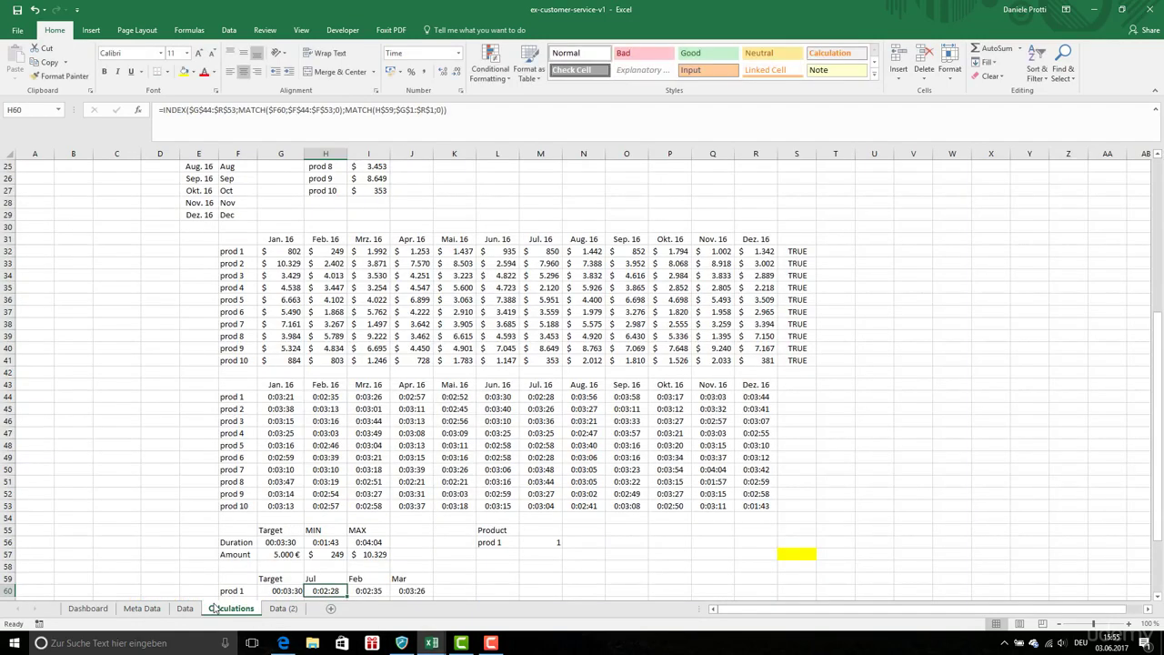
click(330, 580)
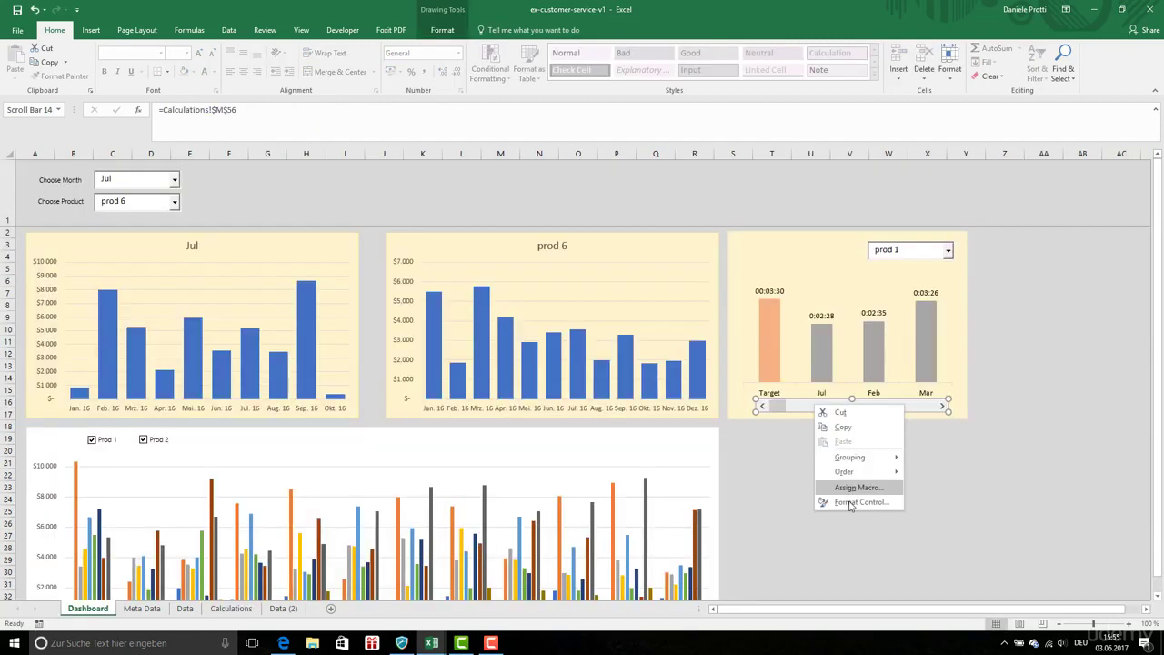
- Link the duration chart's scroll bar to cell I14 on the Calculations sheet and test it by advancing one month
click(850, 503)
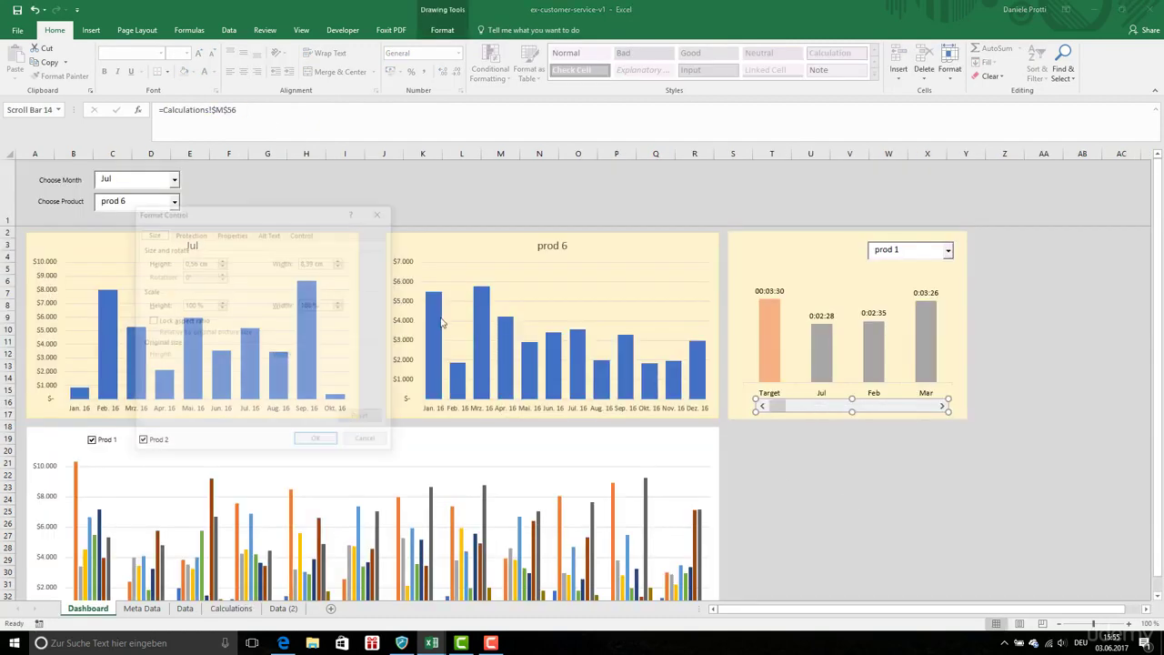
click(305, 235)
click(276, 320)
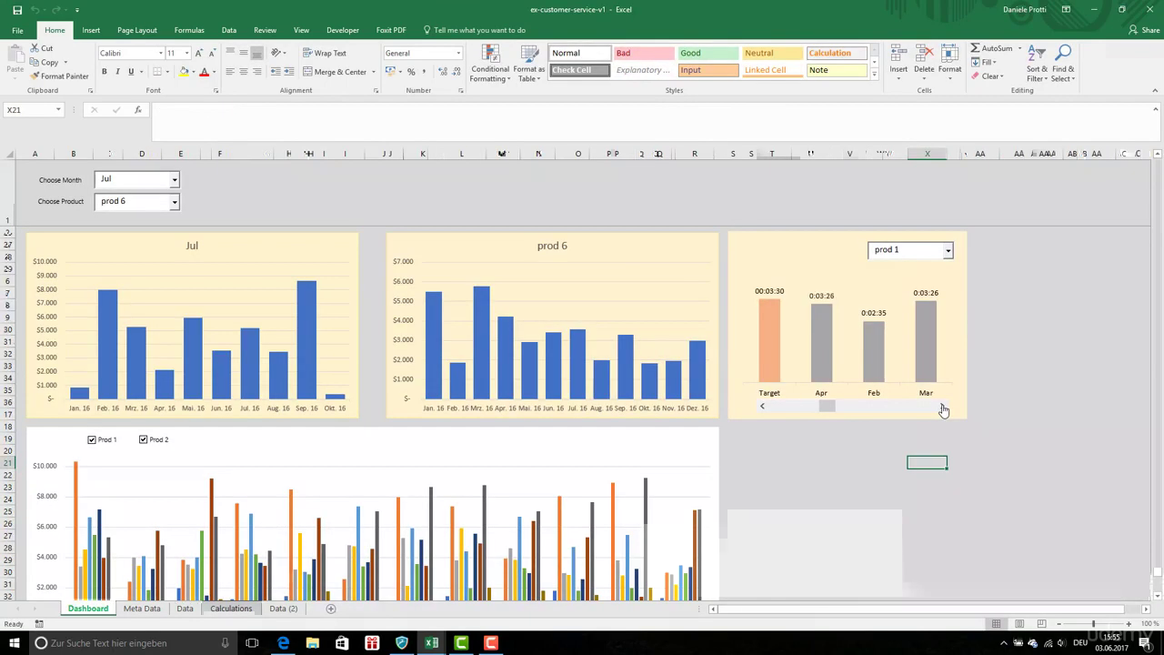
click(944, 406)
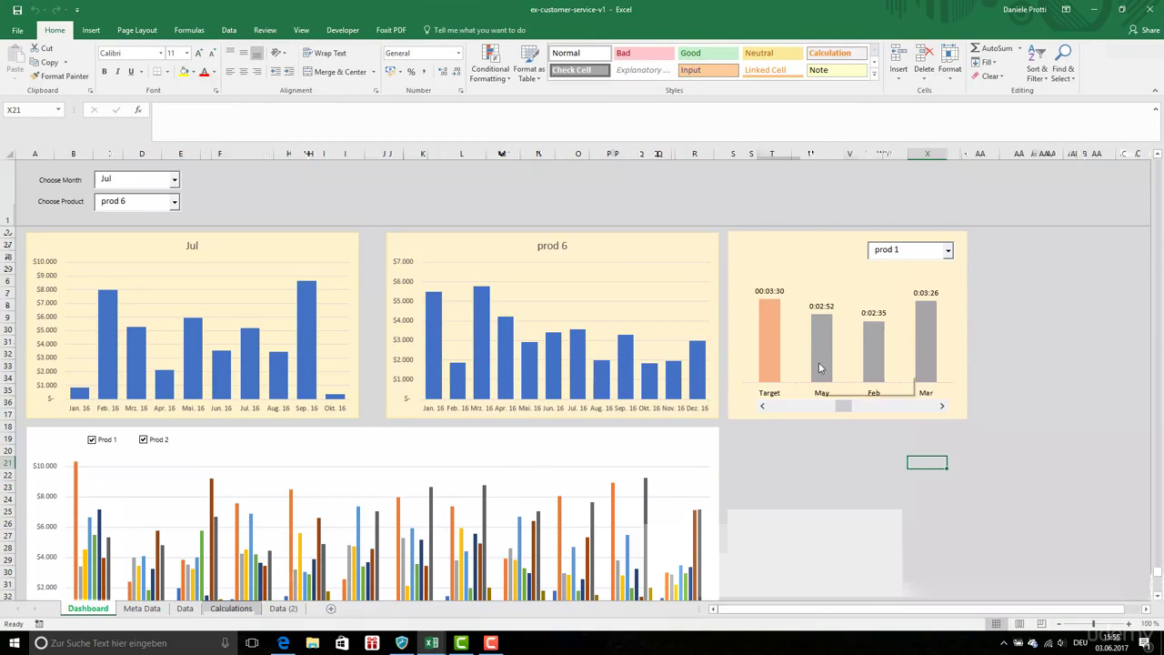
click(221, 608)
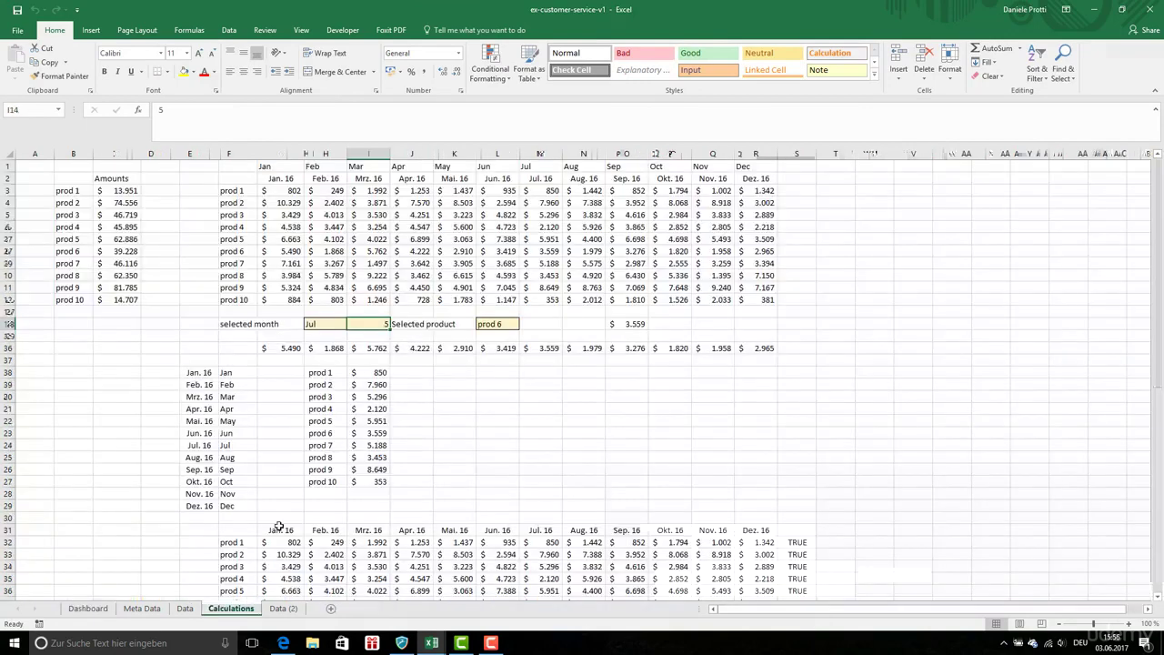
- Change the column number in the month formula of cell I59 on the Calculations sheet to I14+1
scroll(319, 509, down, 10)
click(326, 506)
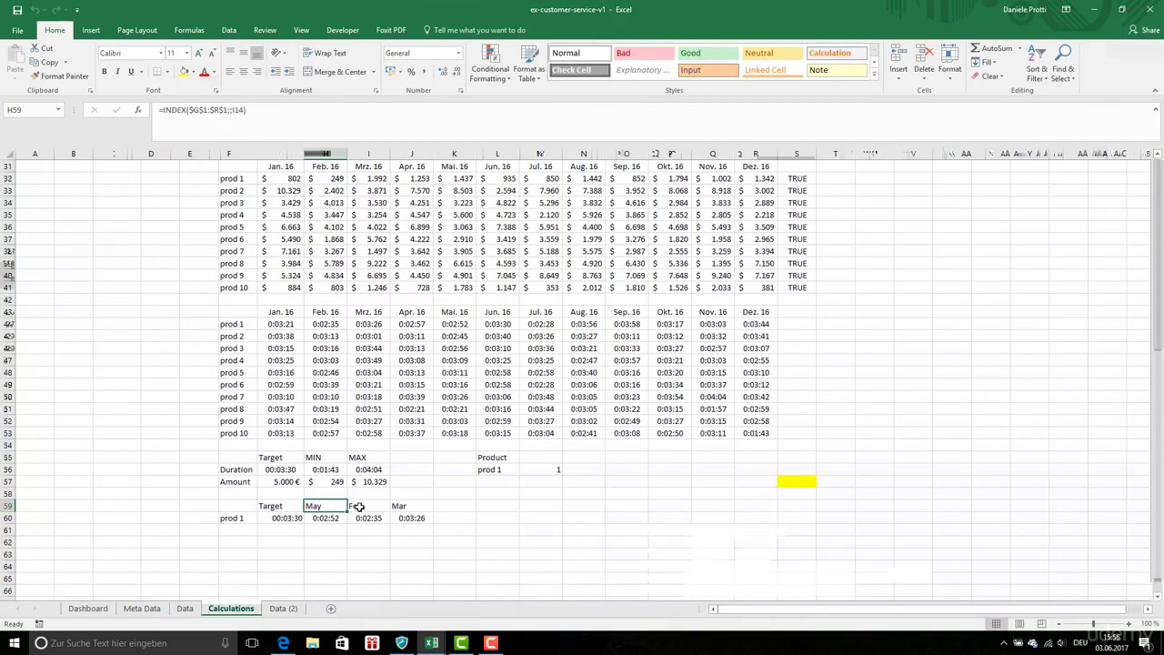
click(364, 507)
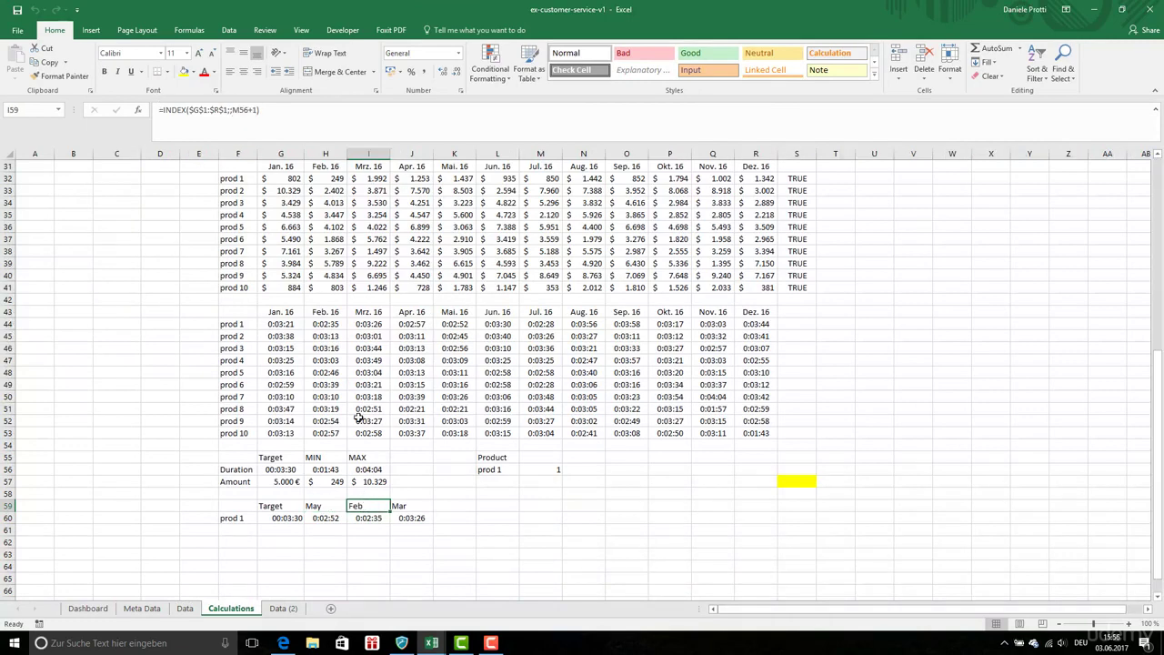
drag(249, 110, 233, 110)
text(5)
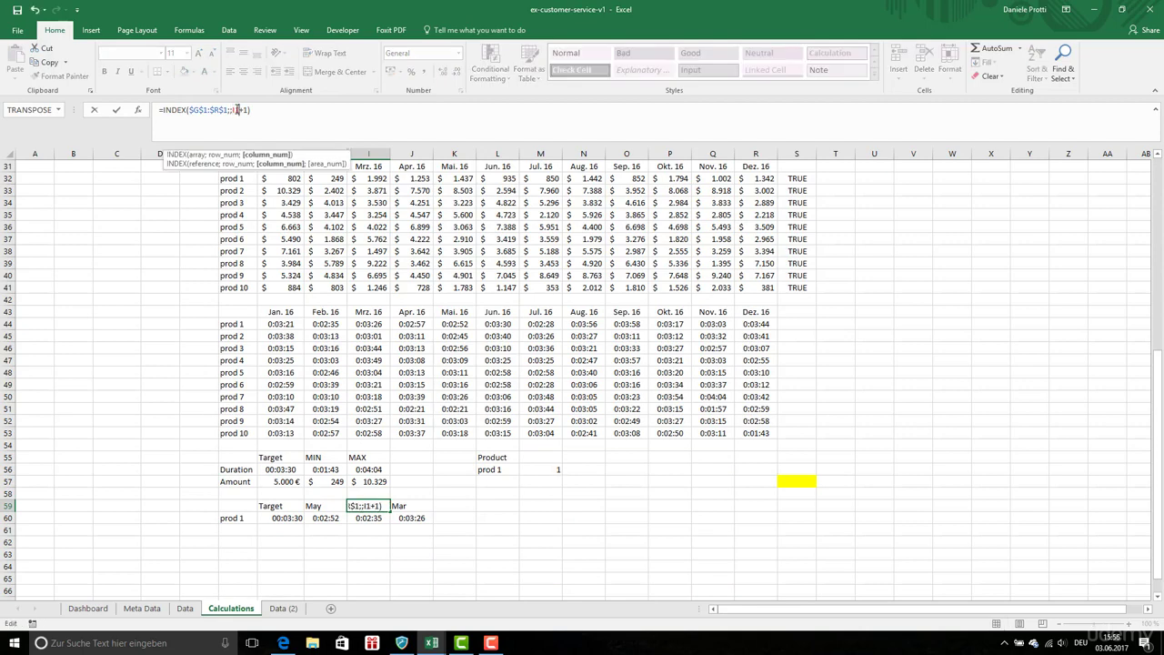
key(Return)
- Change the column number in the month formula of cell J59 to I14+2
click(424, 506)
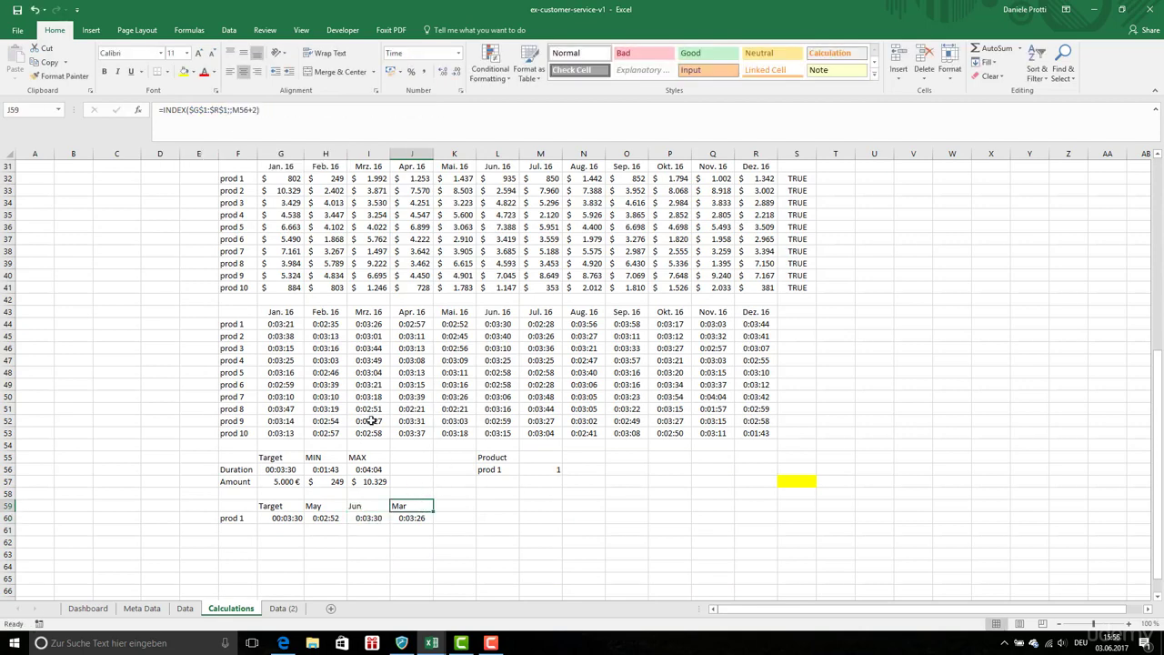
double_click(247, 110)
text(I1)
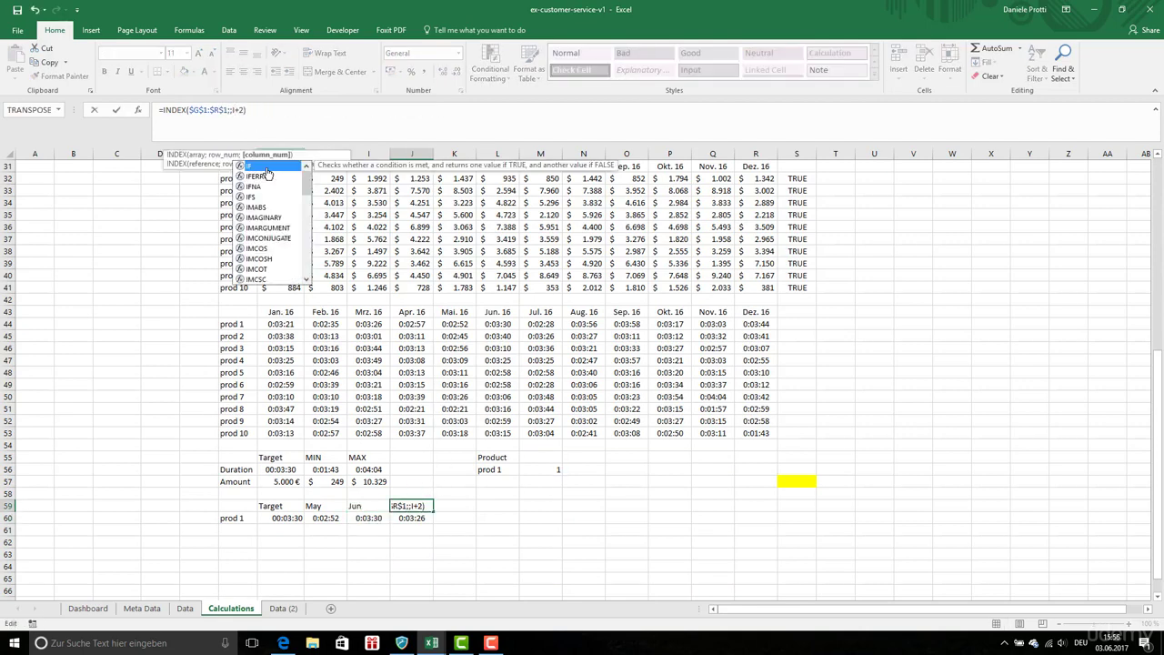
text(4)
key(BackSpace)
text(14)
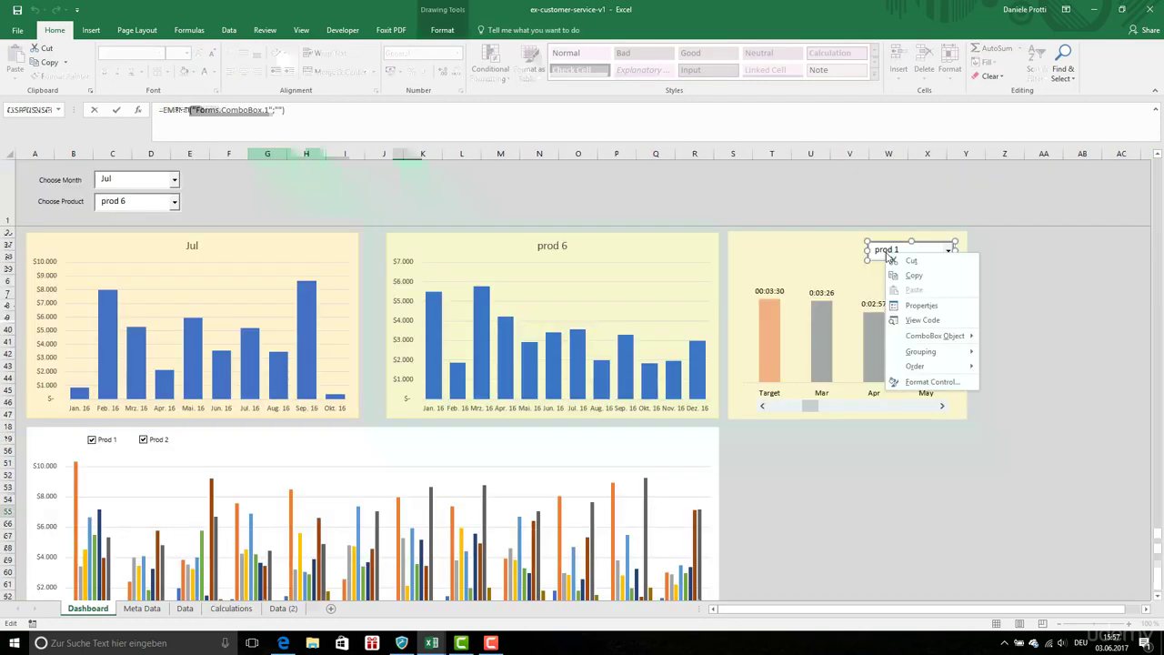
- Cut the product combo box from the duration chart and inspect the format control settings of the Choose Product combo box
click(912, 261)
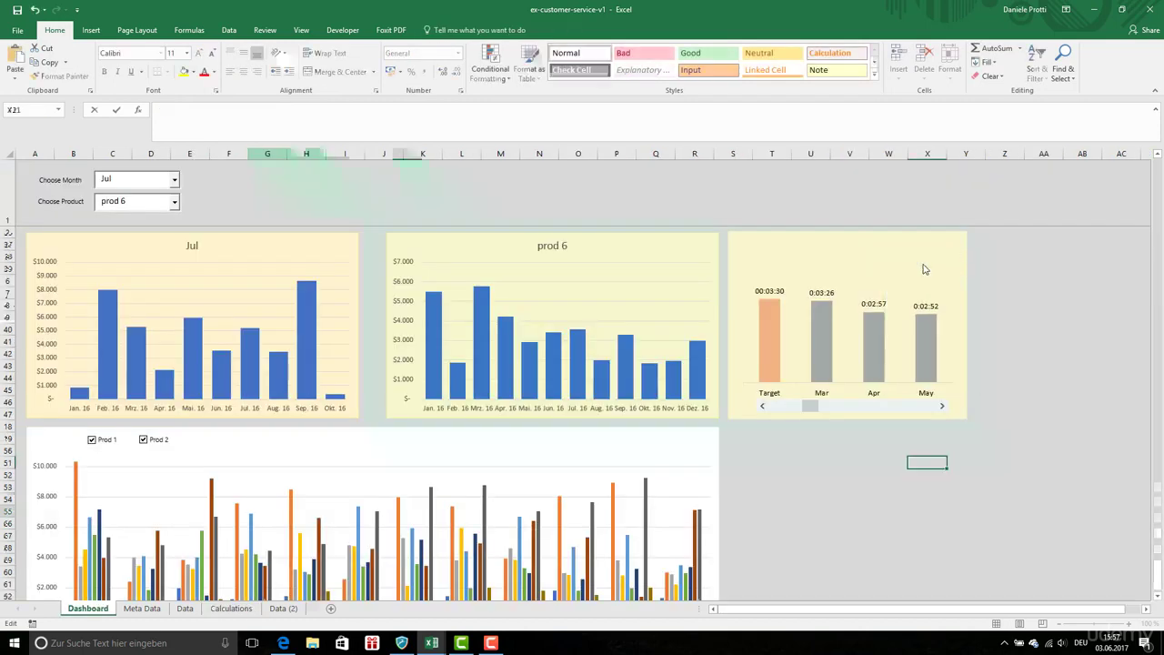
right_click(134, 207)
click(135, 207)
right_click(134, 206)
click(173, 335)
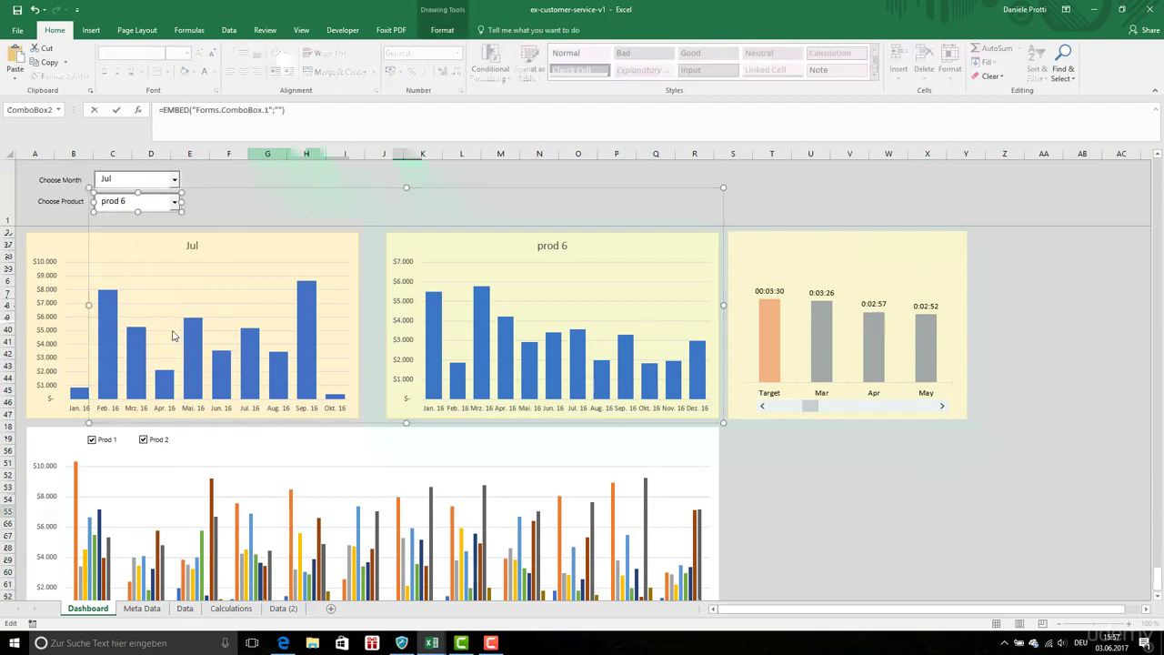
click(737, 292)
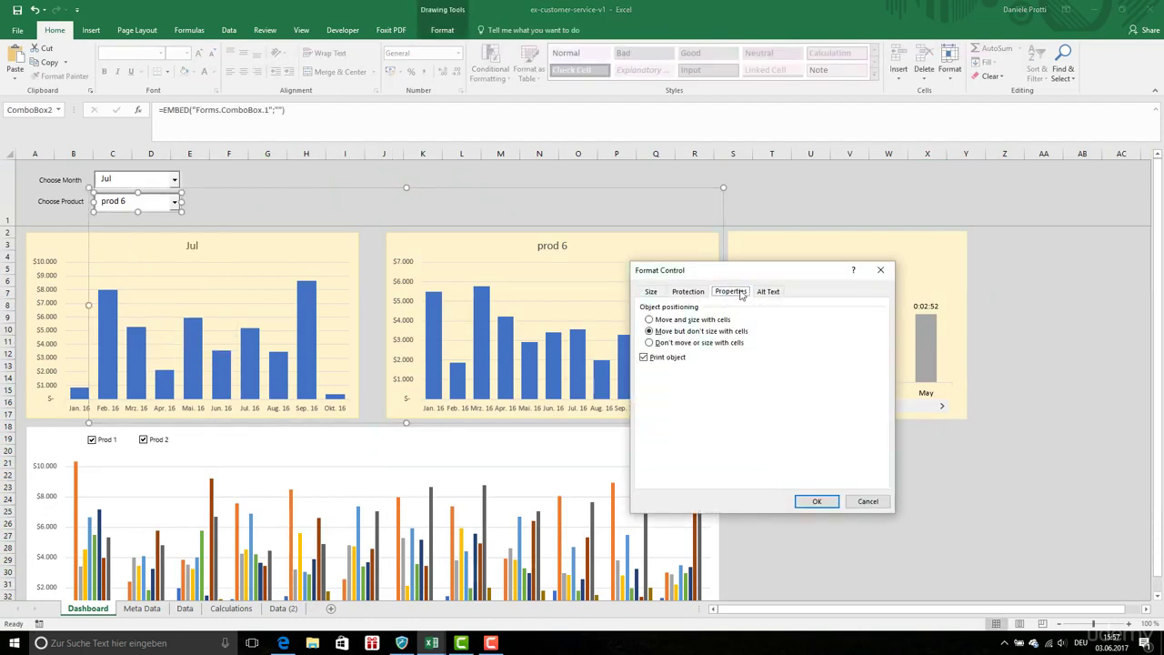
click(692, 293)
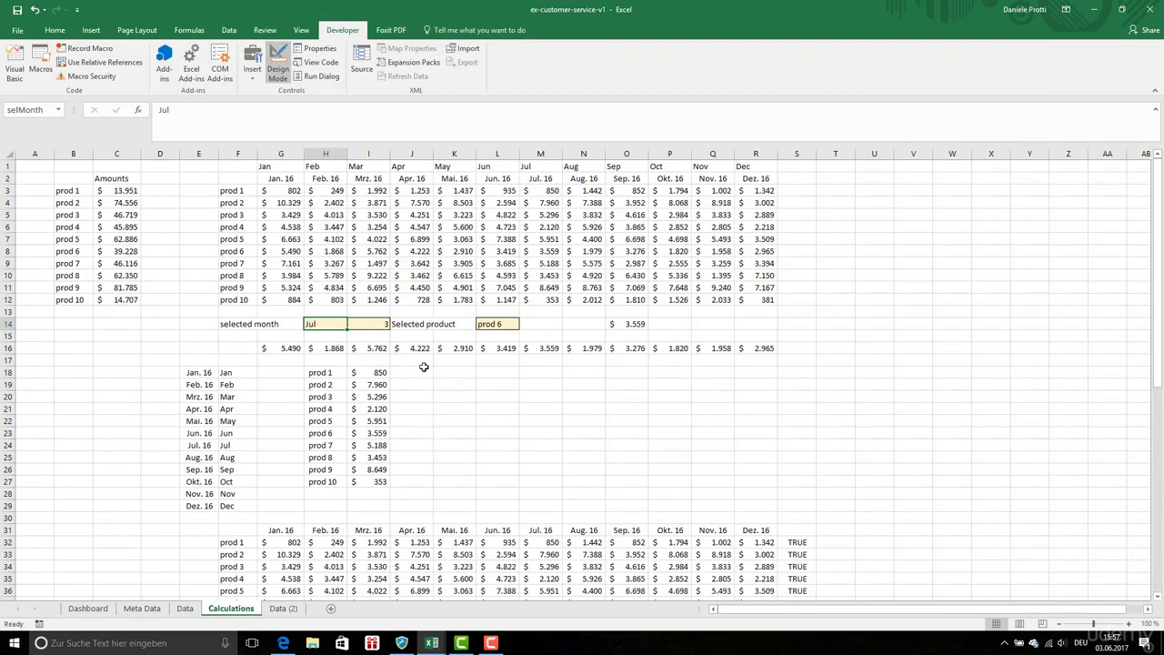
- Make the duration table's product in F60 on the Calculations sheet follow selected product cell L14, and return to the Dashboard
click(424, 370)
click(491, 329)
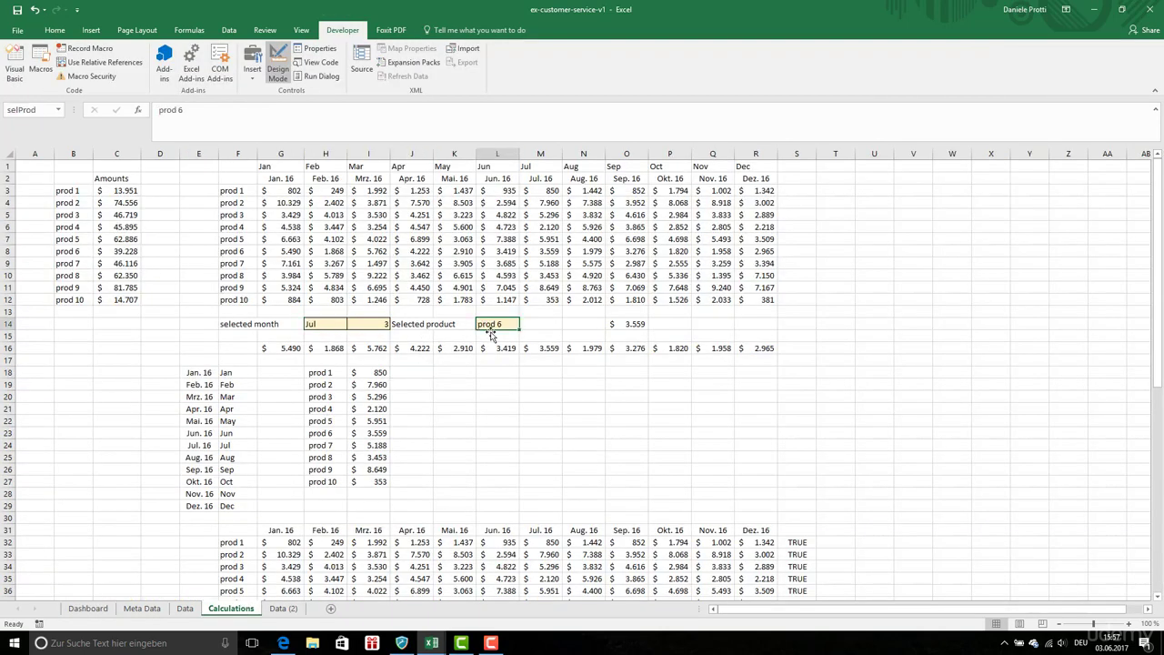
scroll(491, 337, down, 9)
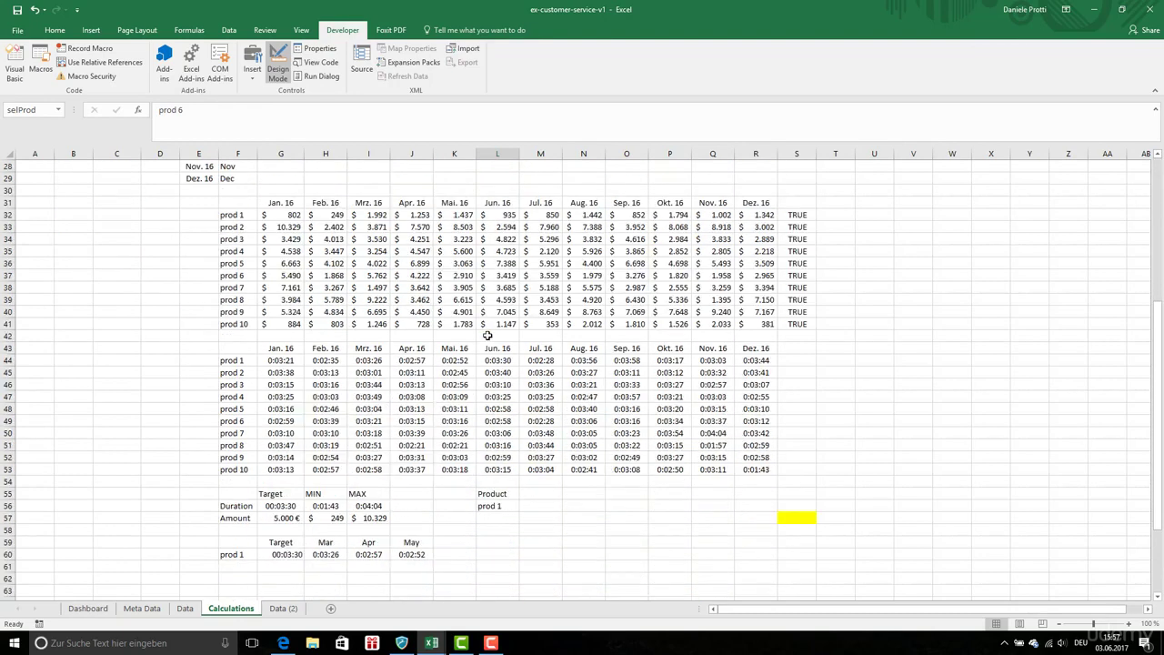
click(87, 608)
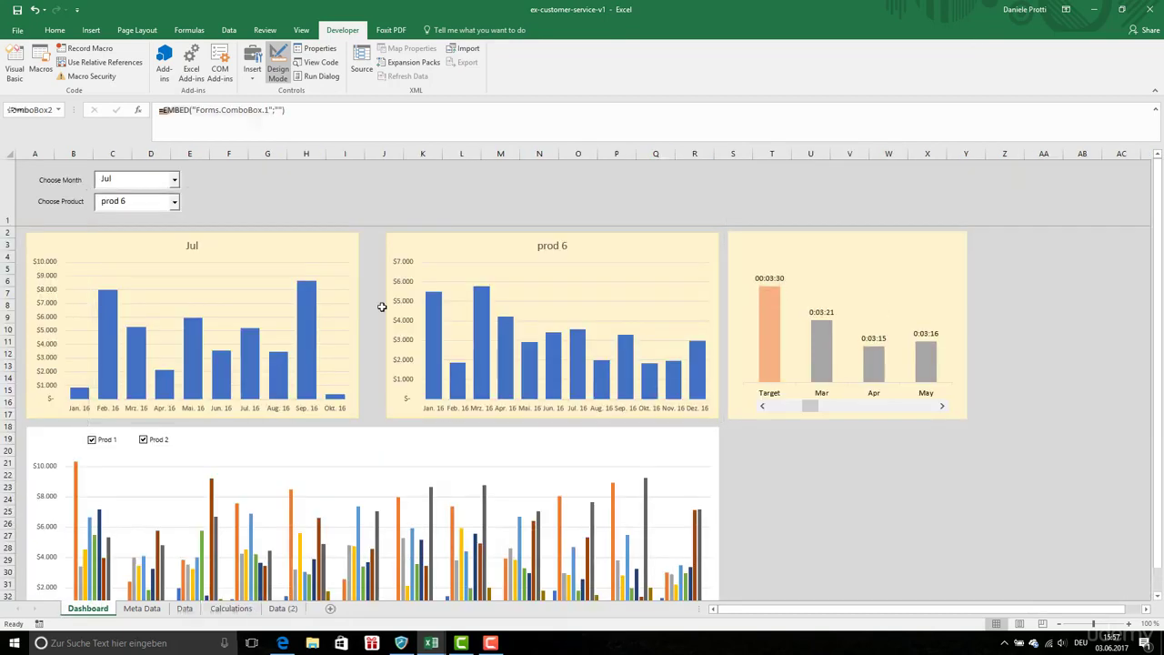
- Try to leave design mode and operate the Choose Product selector on the Dashboard
click(177, 207)
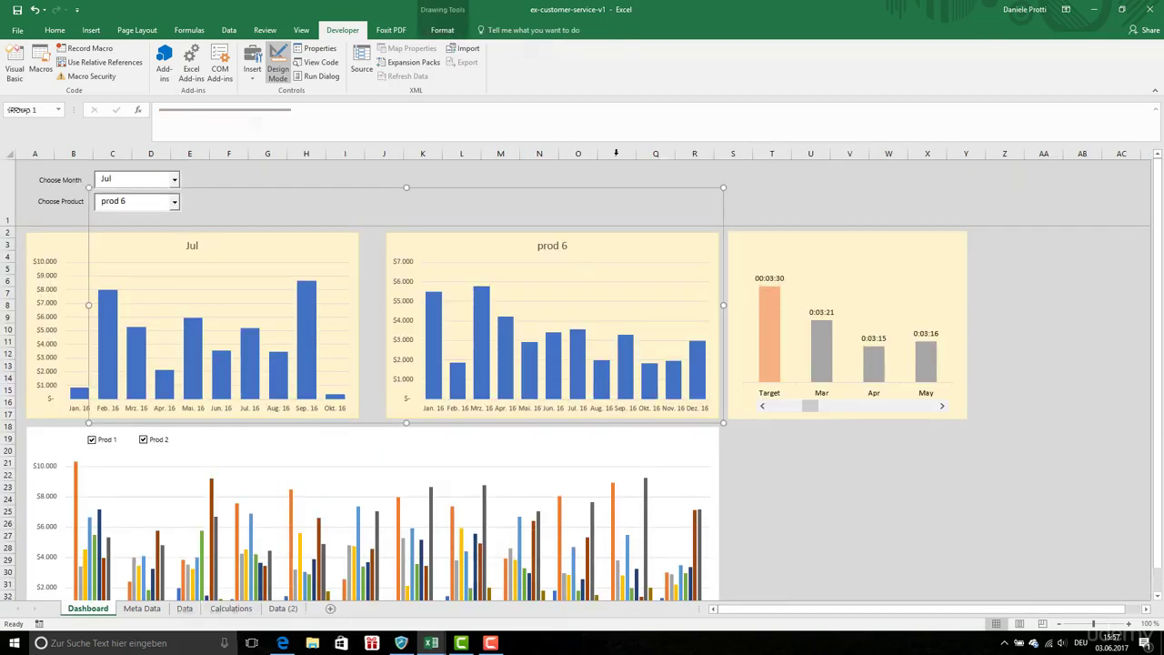
click(319, 48)
click(275, 67)
click(418, 191)
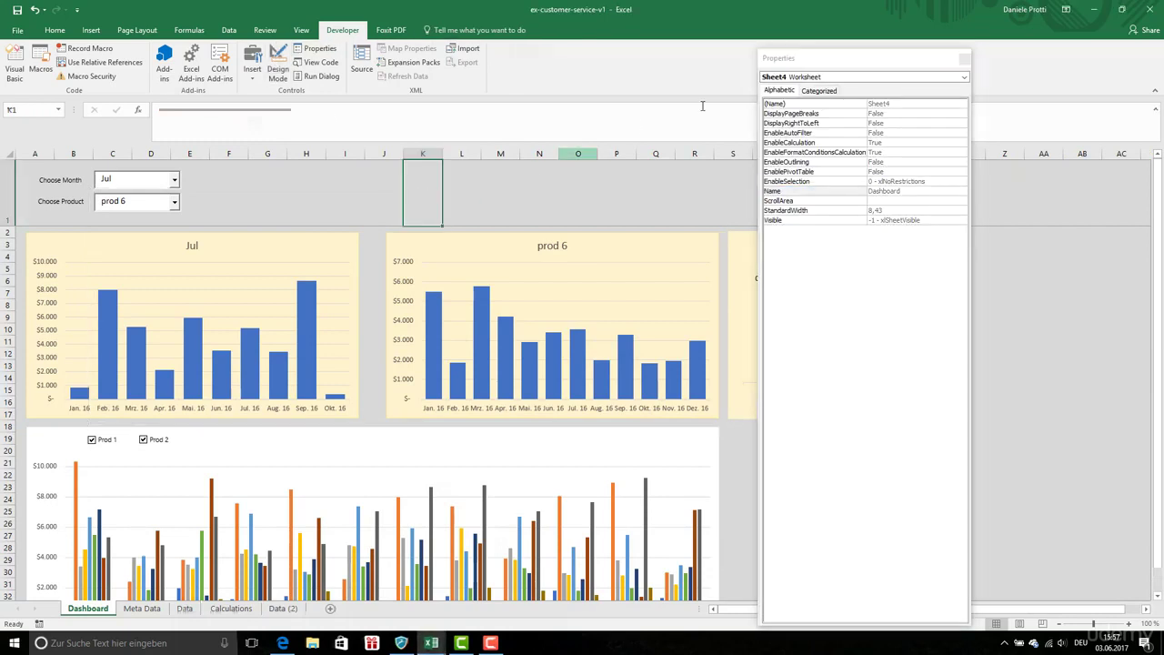
click(965, 58)
click(175, 208)
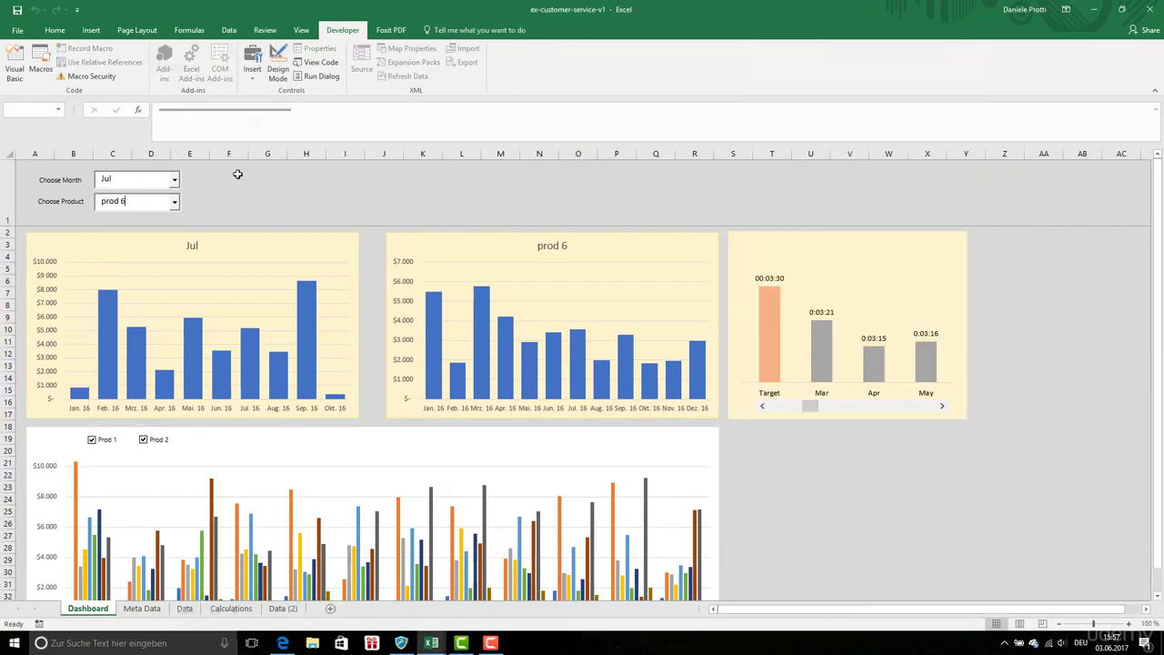
click(136, 207)
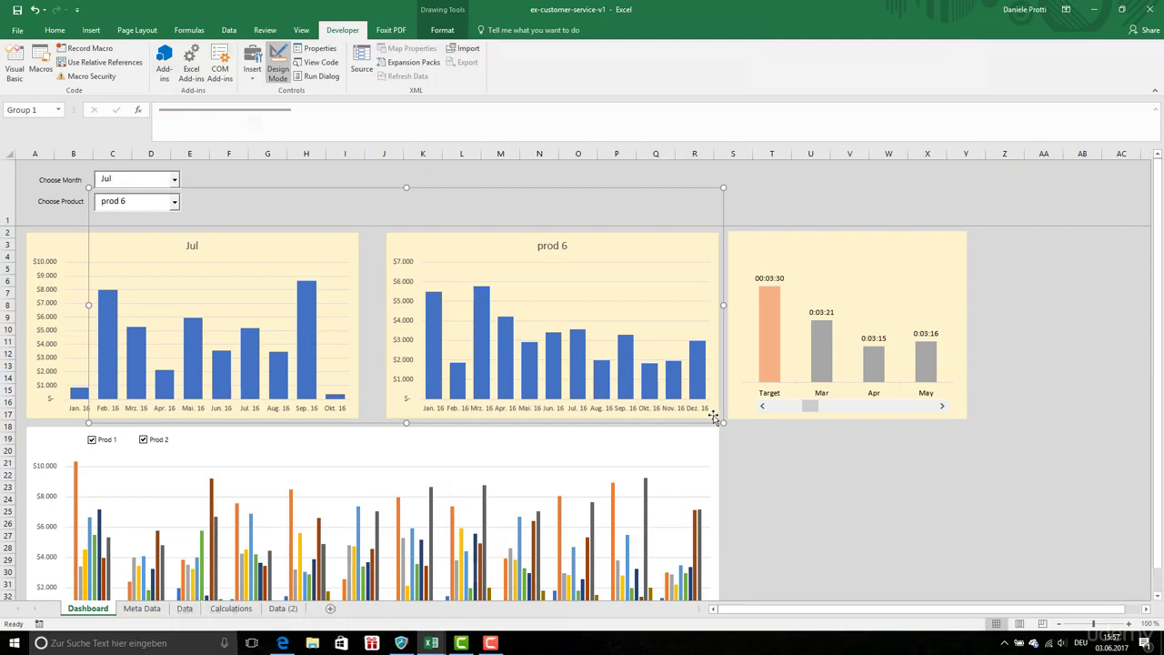
click(1005, 474)
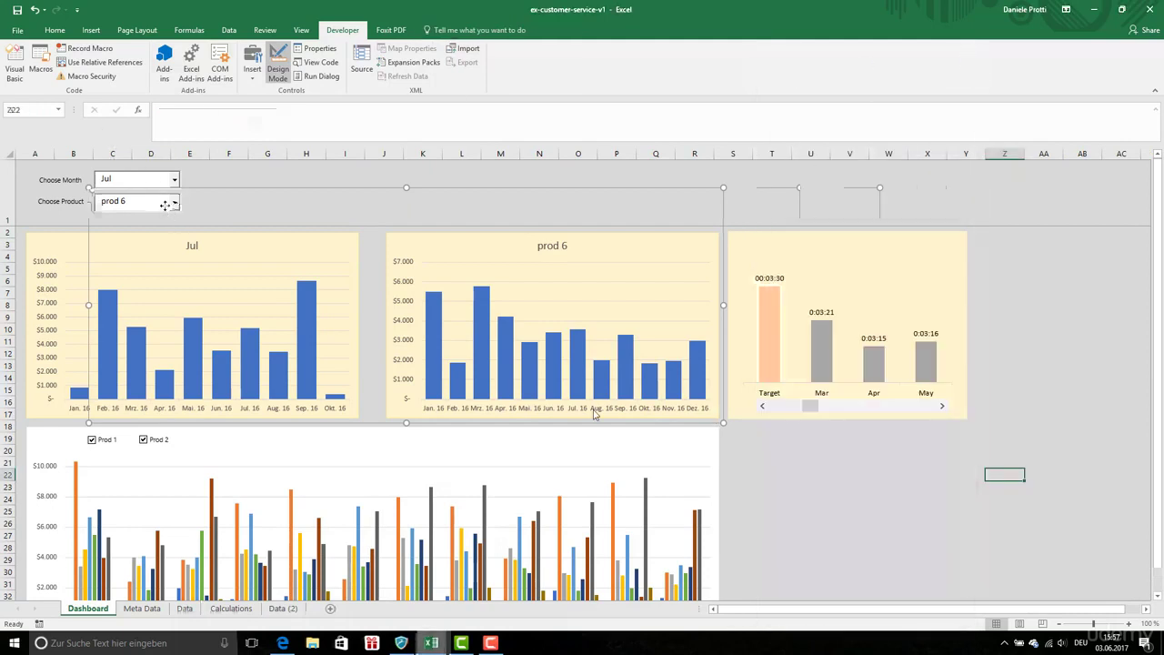
click(165, 204)
click(228, 193)
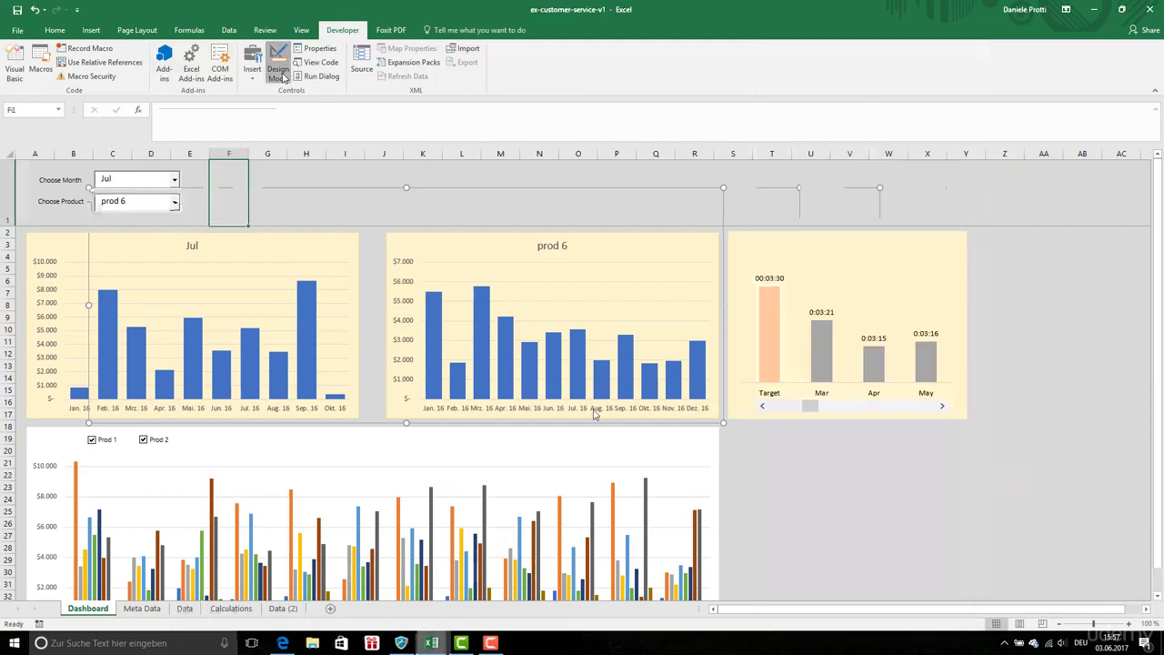
- Turn off design mode and test the Choose Product selector with prod 4, prod 8 and prod 7
click(280, 73)
click(175, 203)
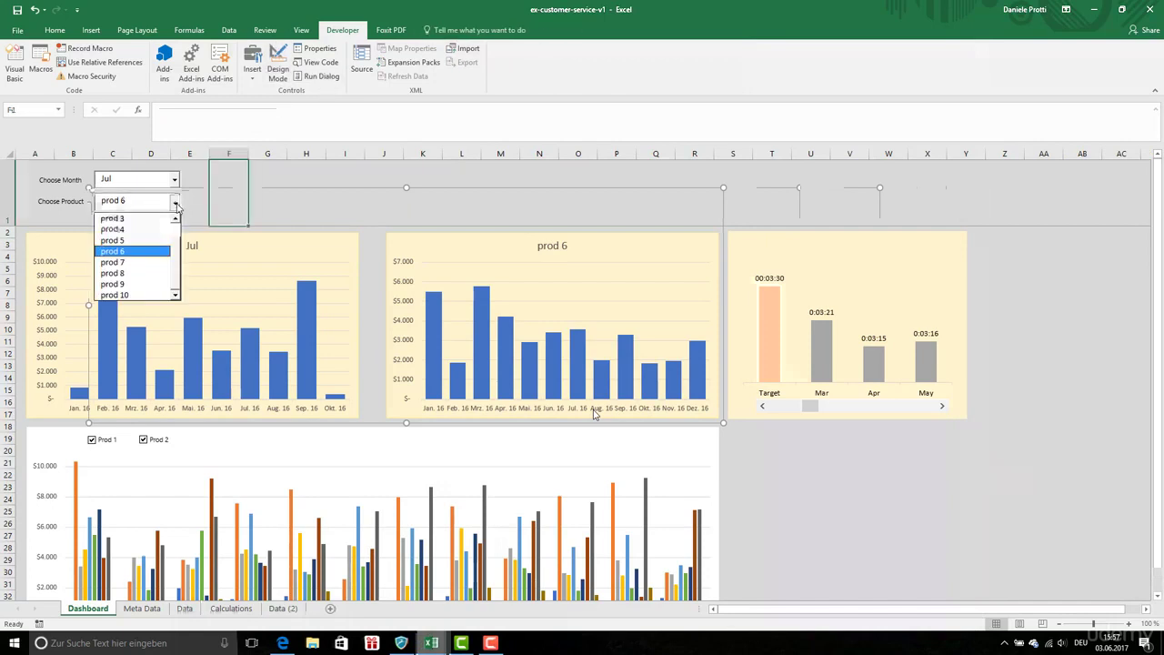
click(129, 229)
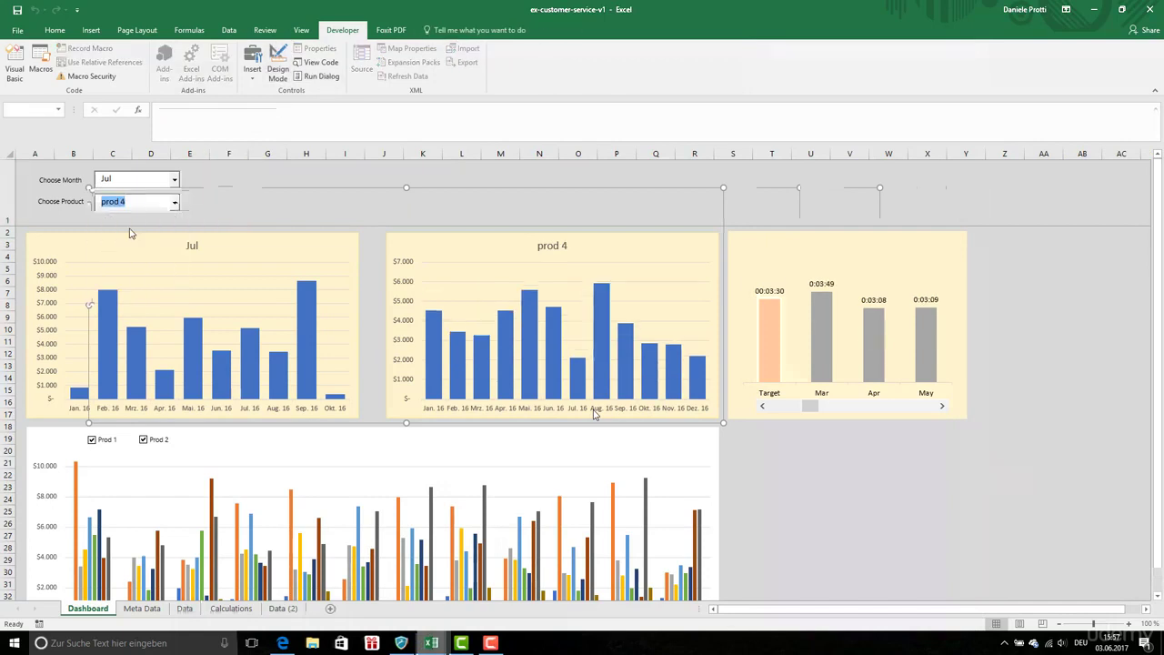
click(176, 202)
click(158, 279)
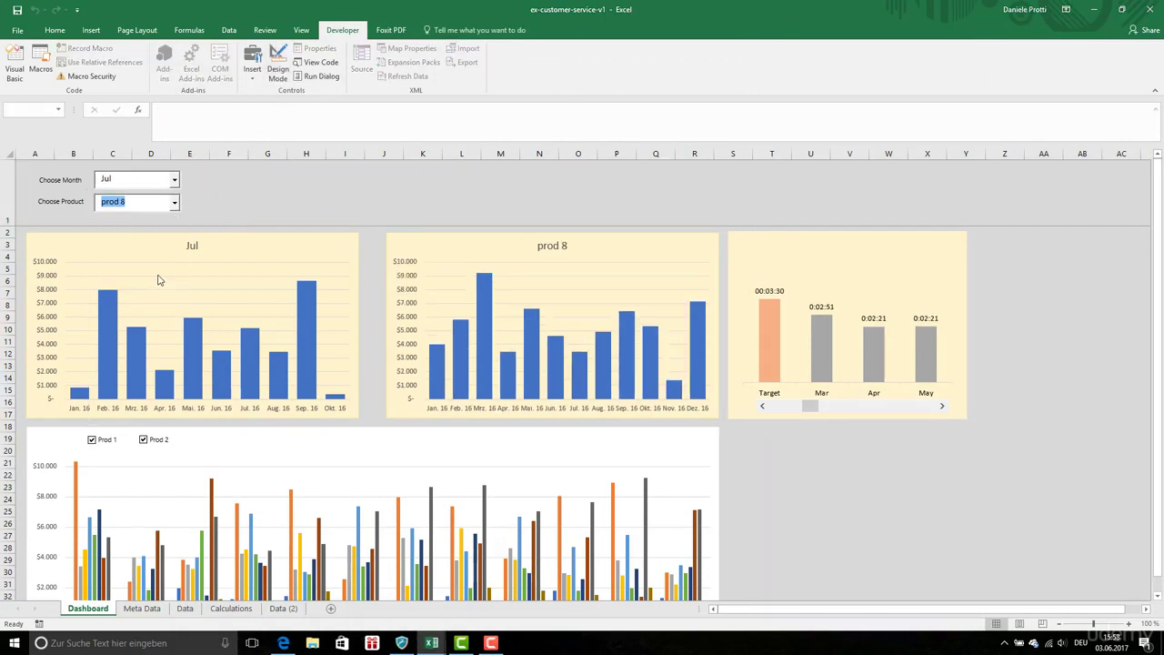
click(175, 203)
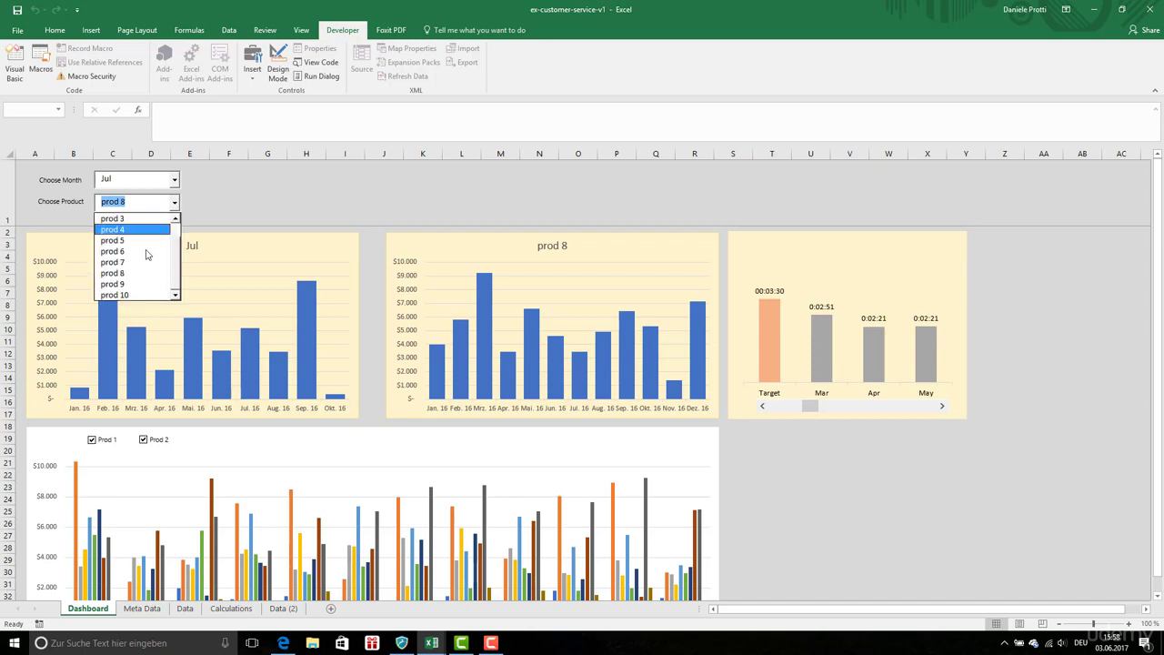
click(145, 262)
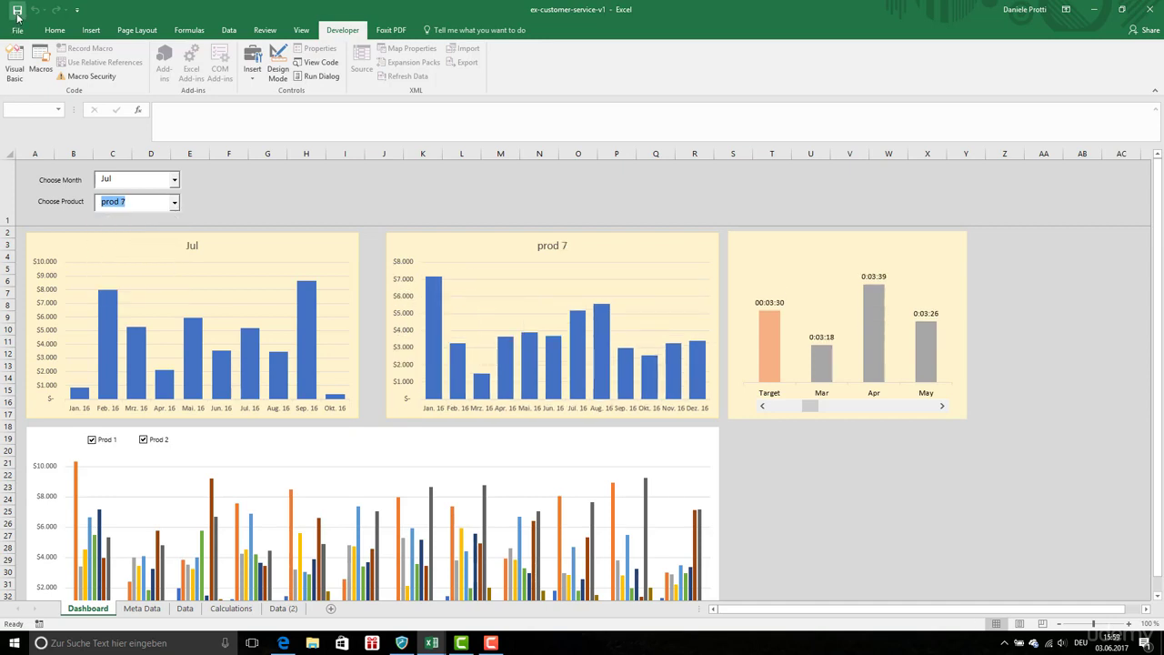
- Test the duration chart's scroll bar by moving back to February and forward until December is shown
click(766, 408)
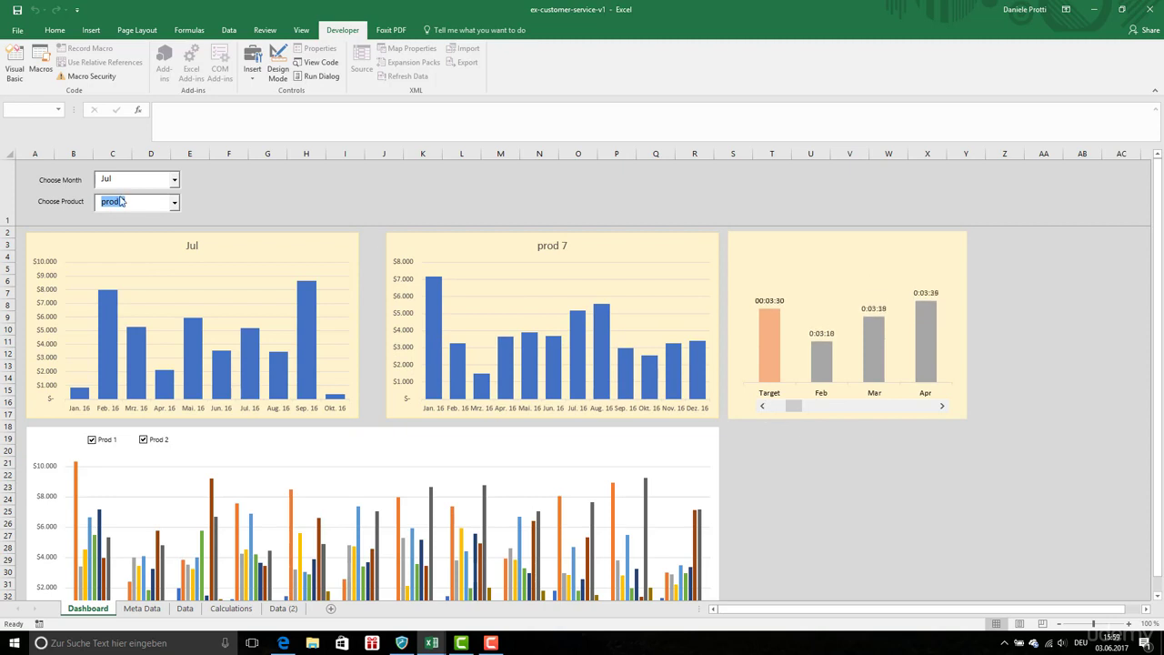
click(892, 408)
click(944, 409)
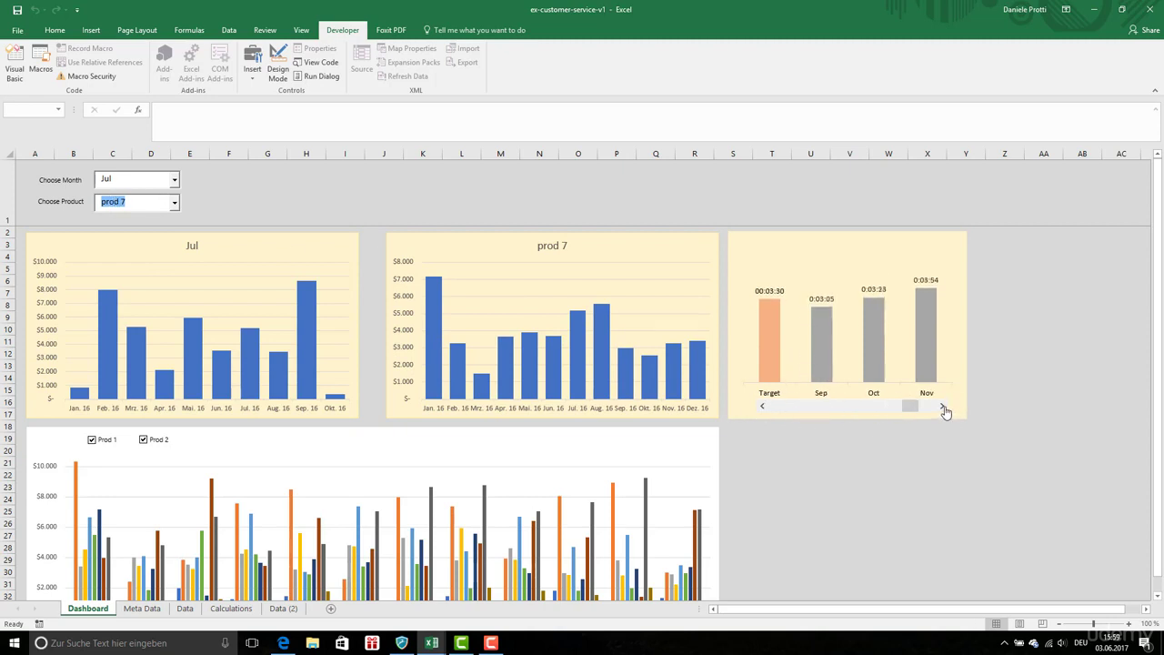
click(944, 409)
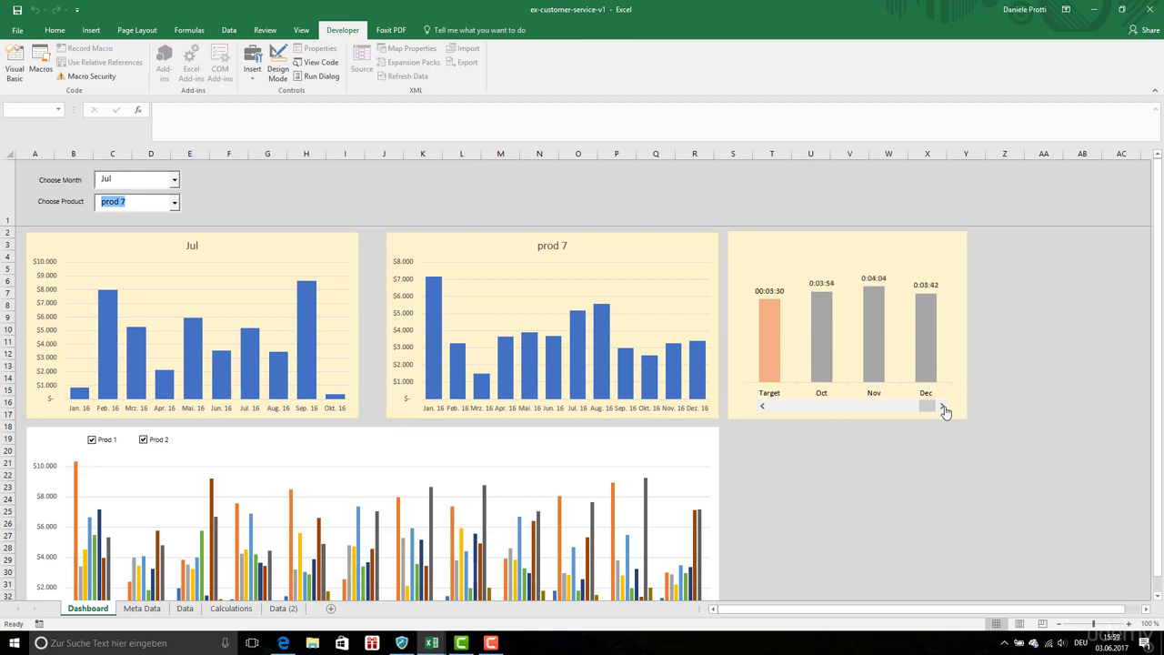
- Inspect the duration chart's plot area and check the MAX duration formula in cell I56 on the Calculations sheet
click(775, 277)
click(808, 284)
right_click(811, 286)
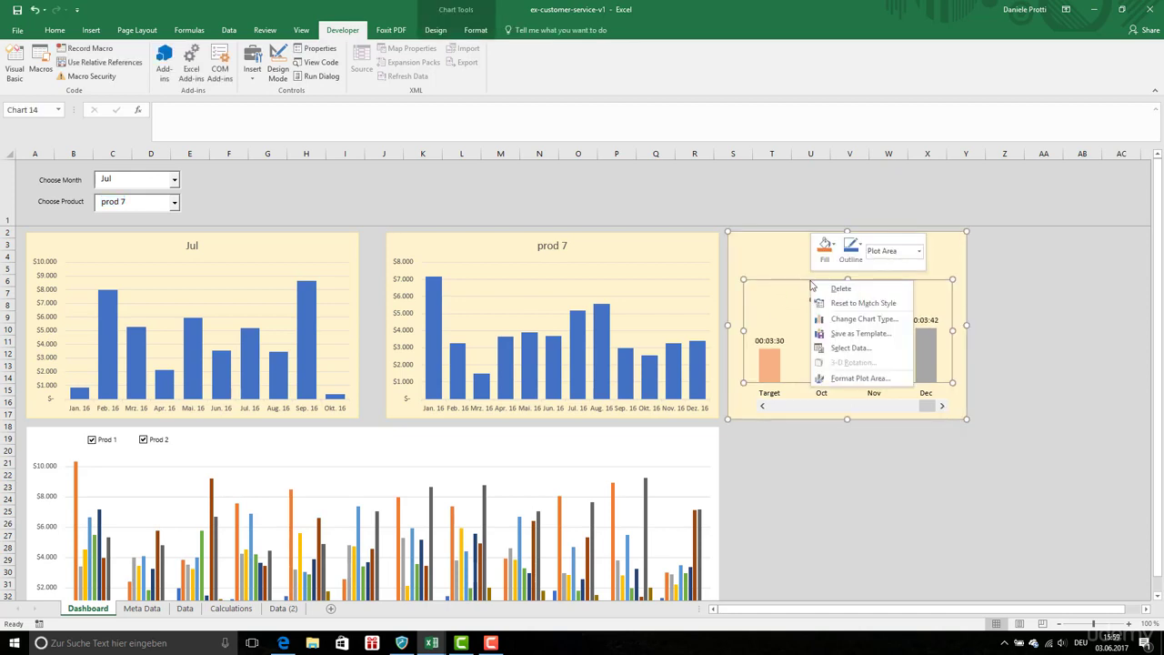
key(Escape)
click(223, 611)
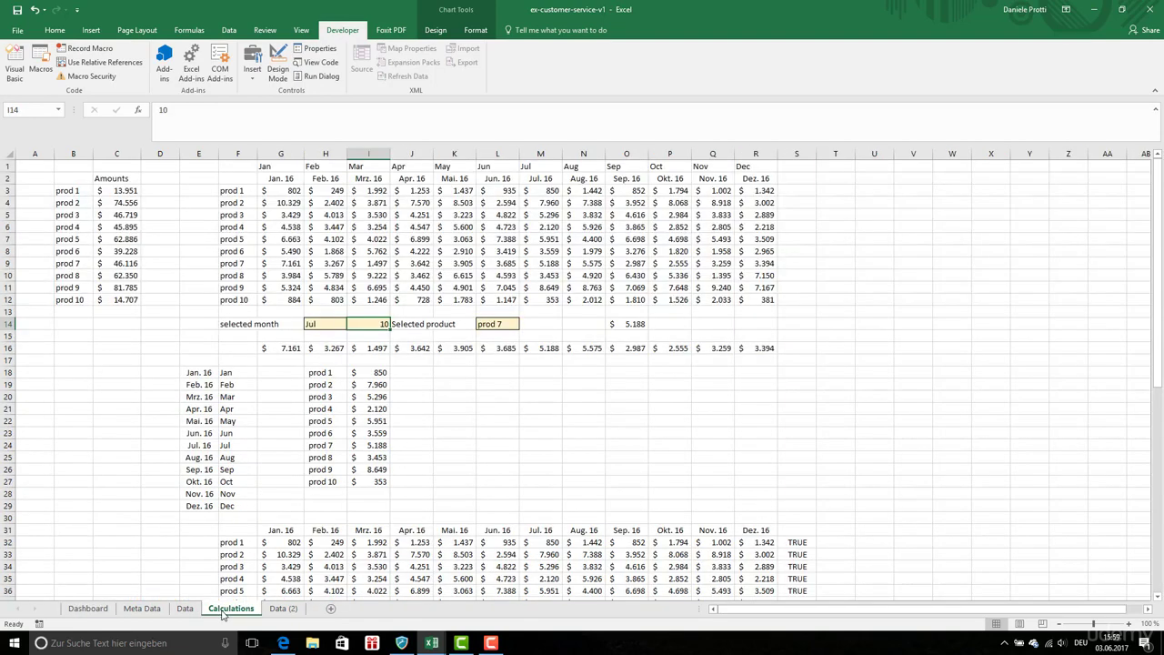
scroll(319, 487, down, 10)
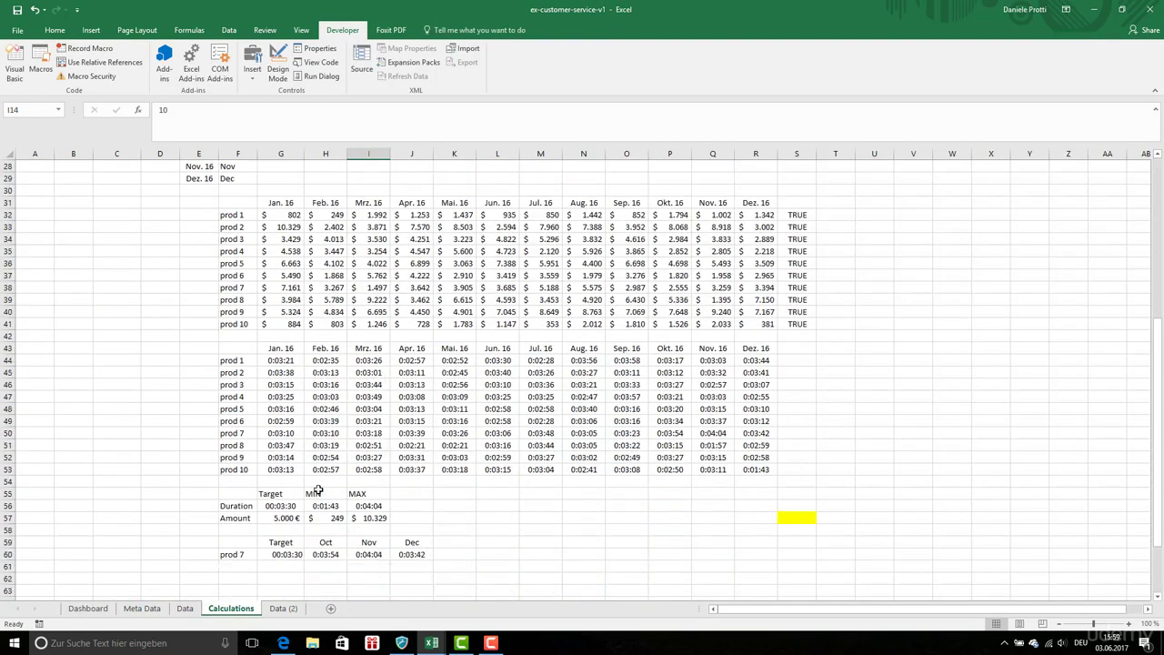
click(368, 469)
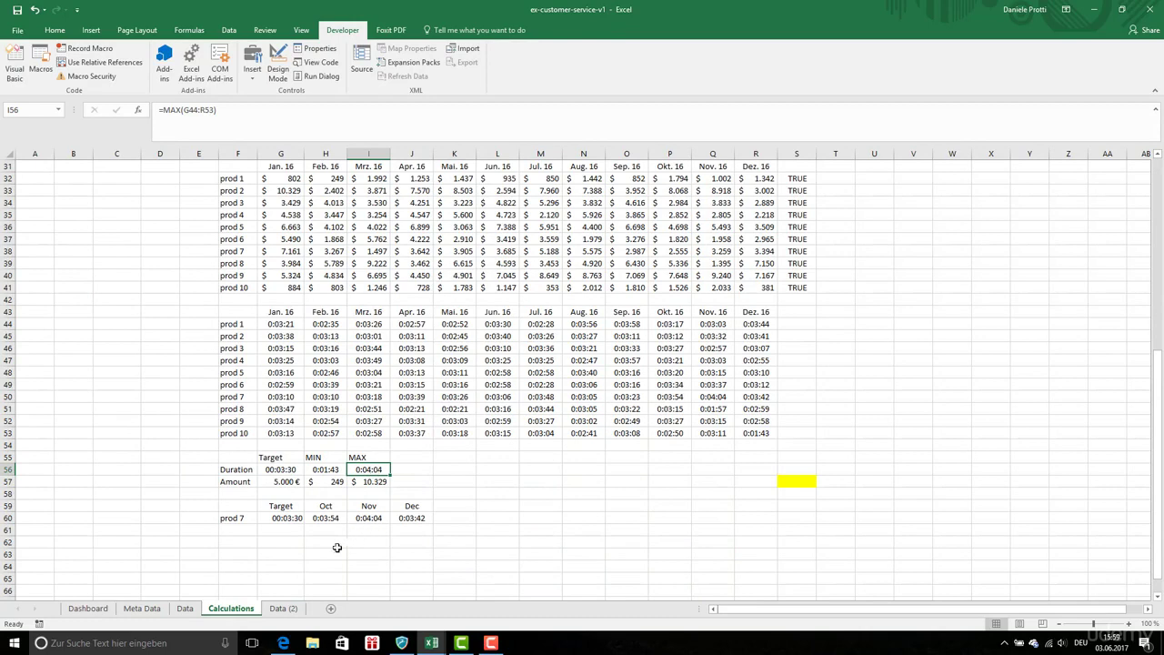
click(88, 608)
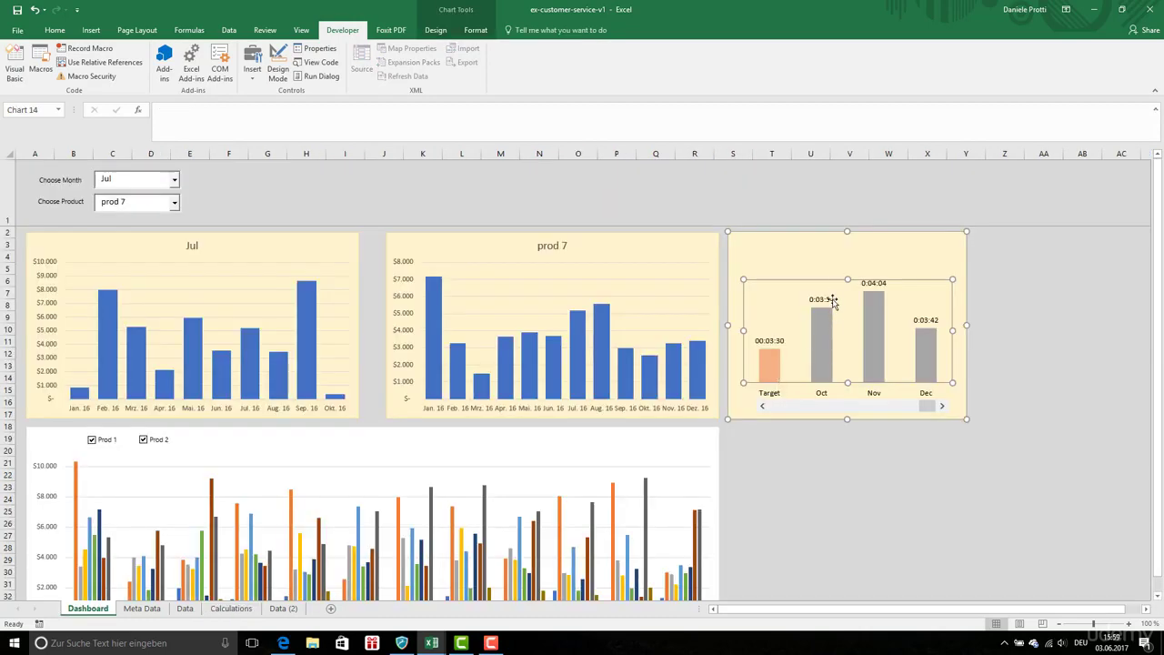
click(913, 244)
click(983, 240)
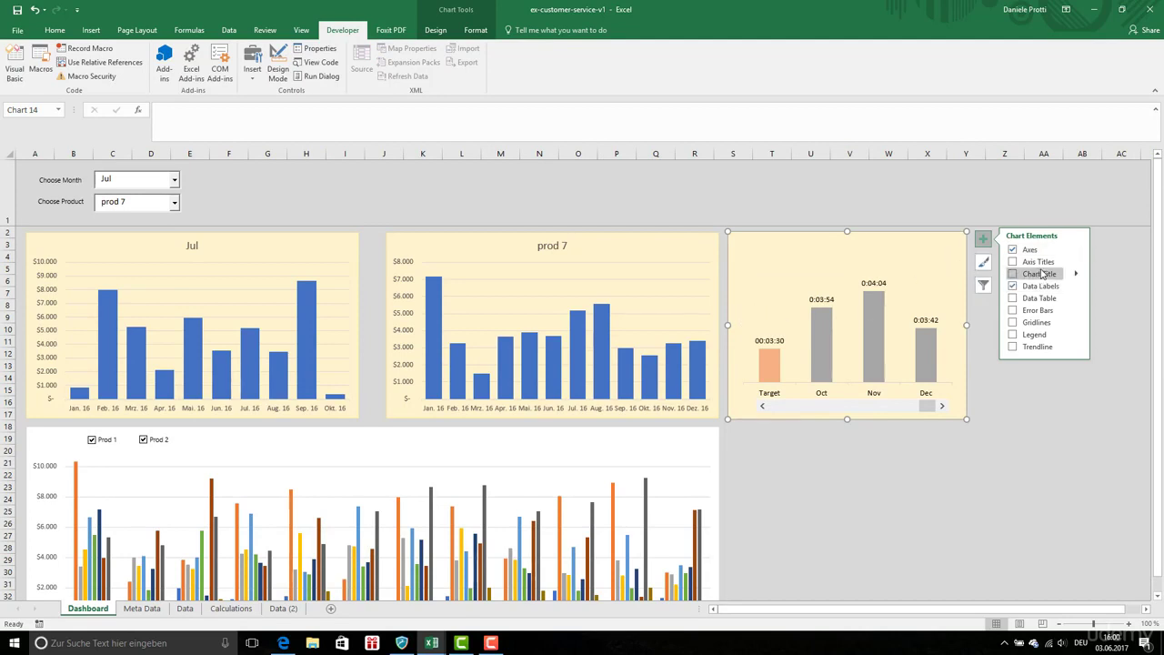
right_click(925, 394)
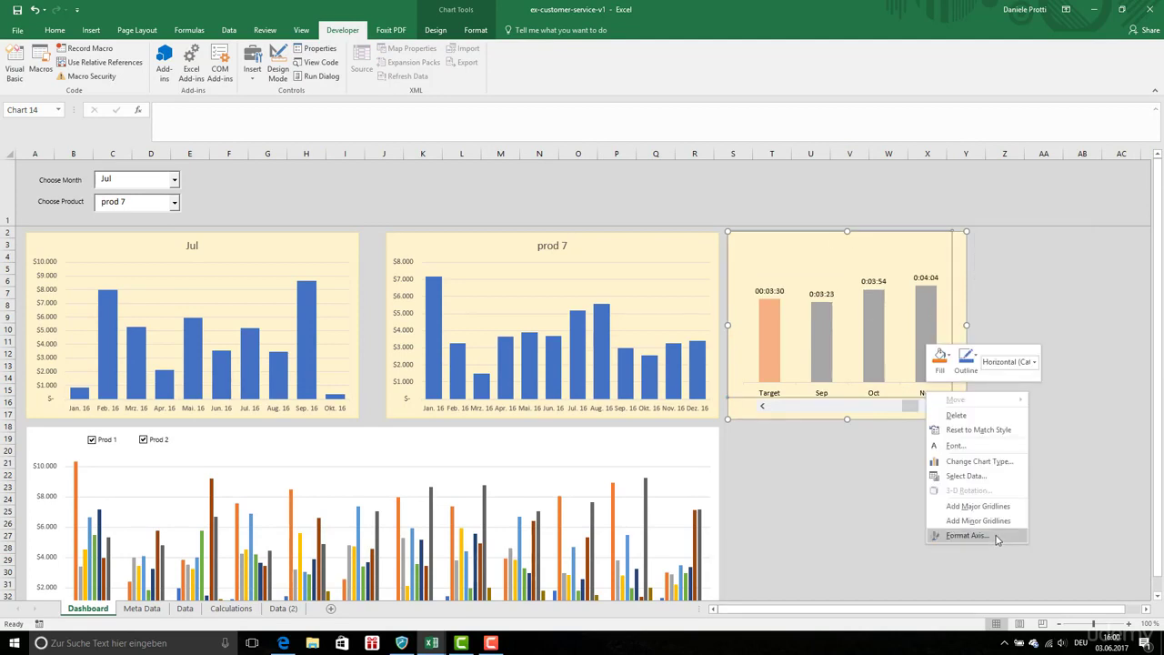
click(967, 535)
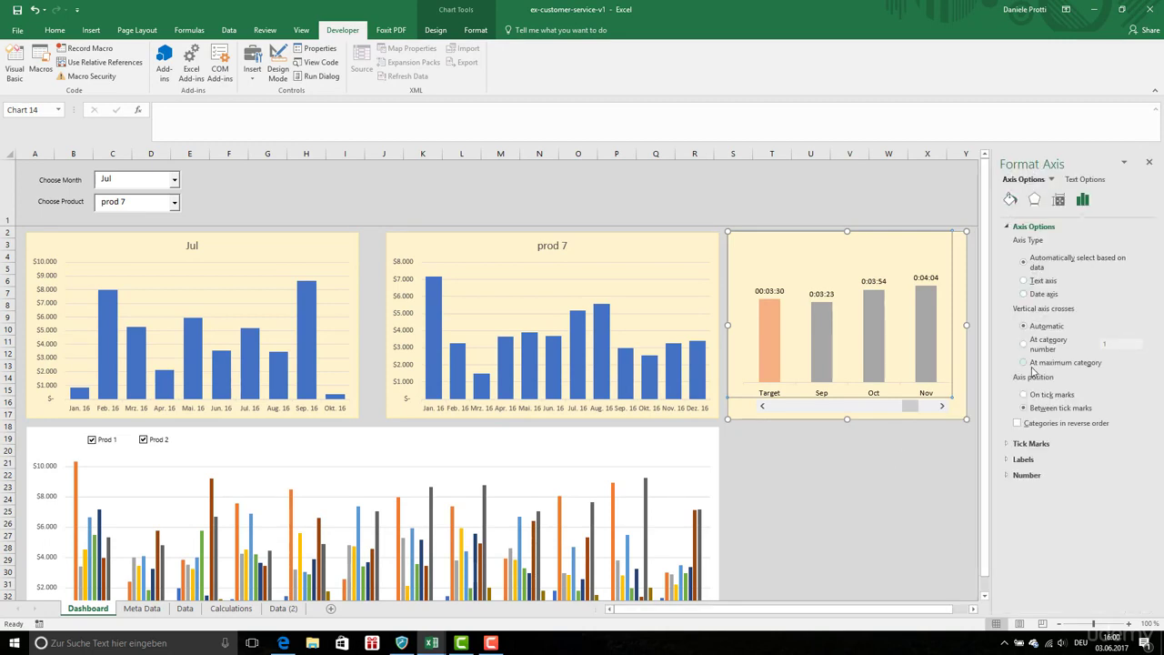
click(1149, 162)
right_click(949, 249)
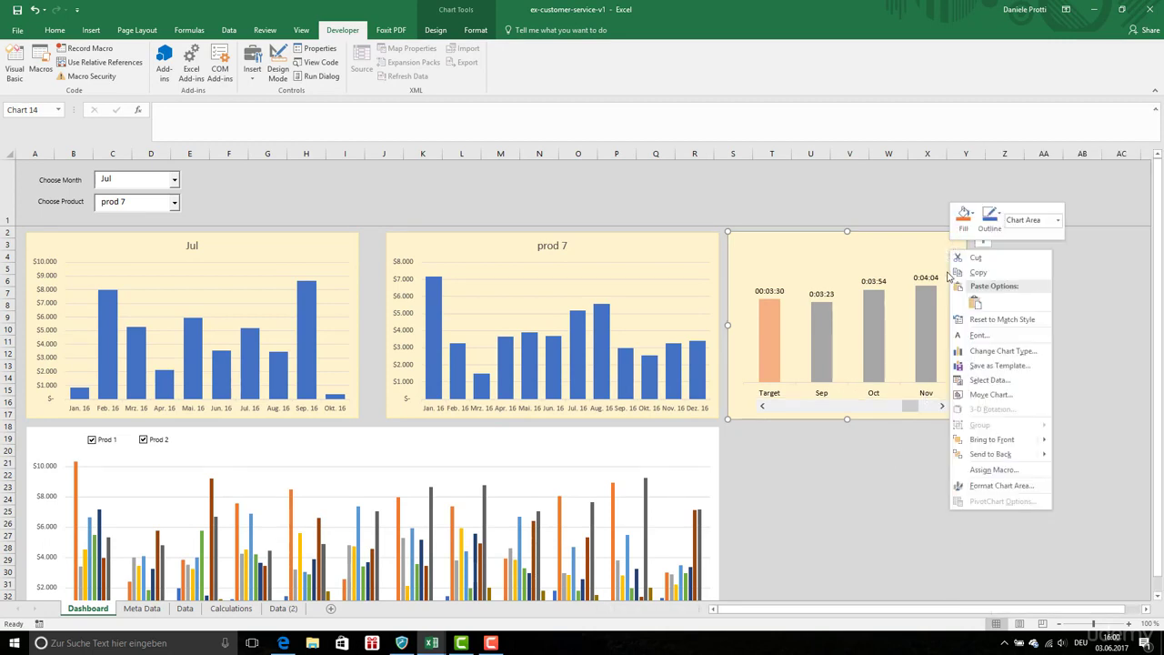
click(951, 251)
- Show the duration chart's vertical axis and fix its bounds at a minimum of 0,0 and a maximum of 0,0031
click(982, 239)
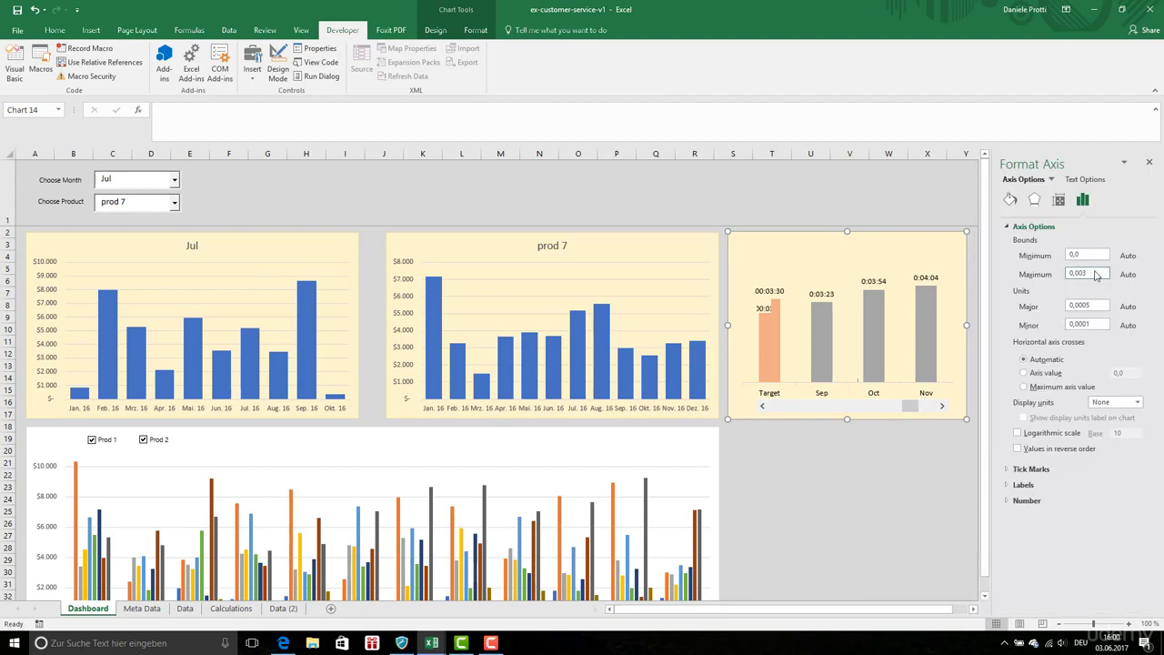
click(1096, 255)
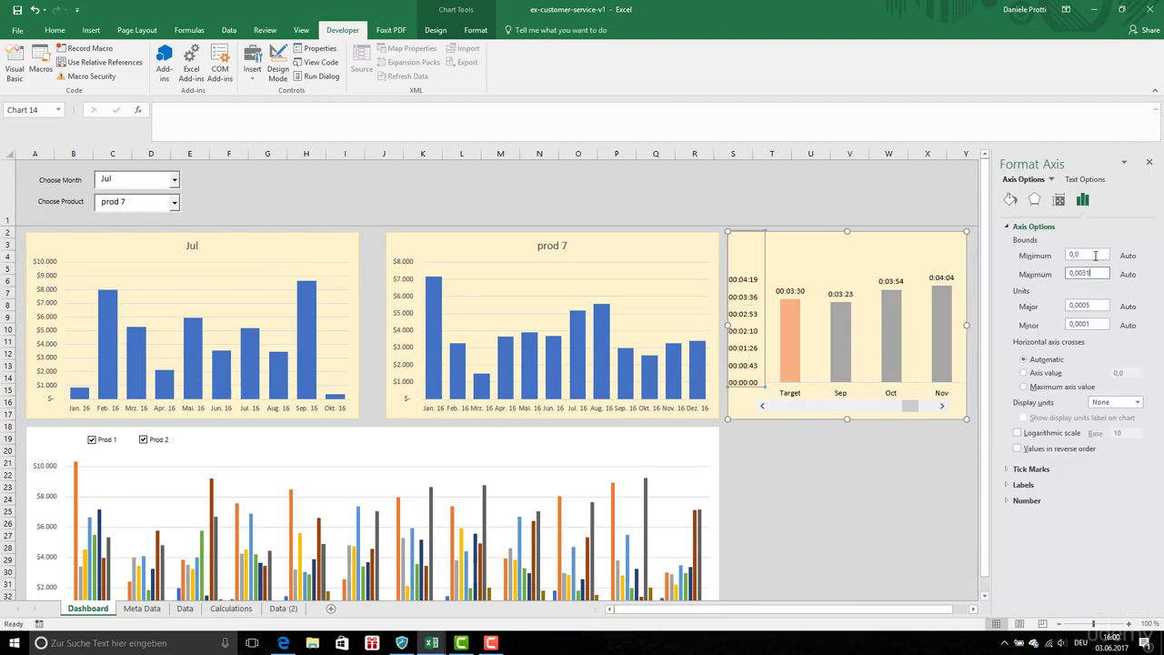
text(-0)
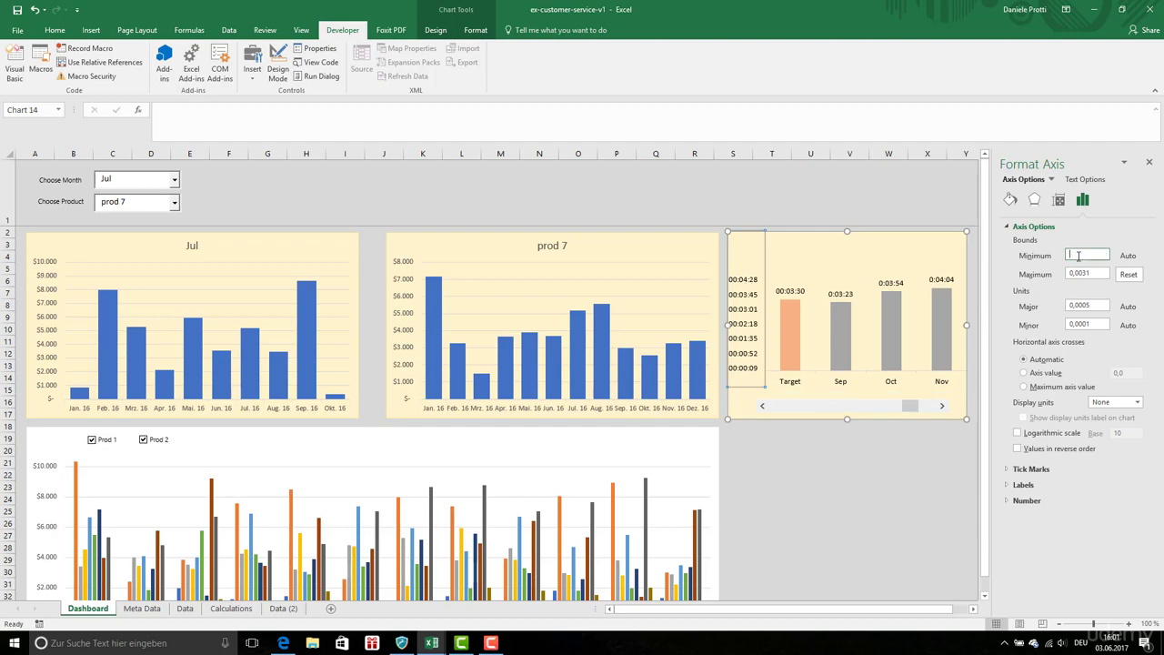
key(Return)
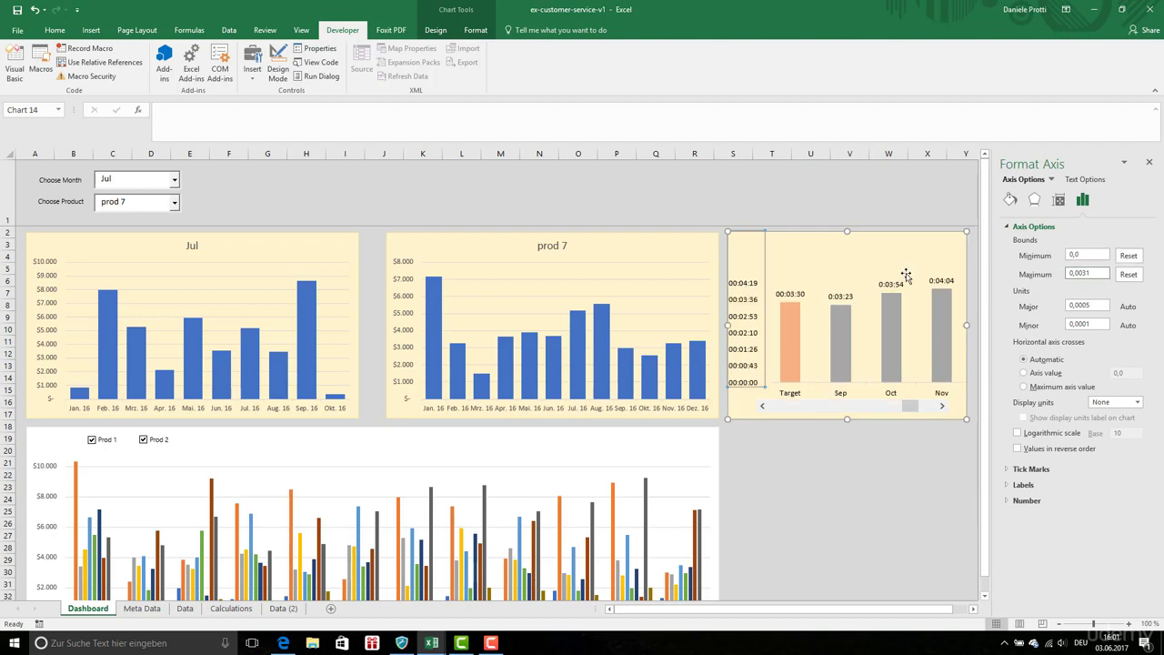
click(1149, 162)
- Hide the duration chart's primary vertical axis while keeping the primary horizontal axis, and deselect the chart
click(948, 247)
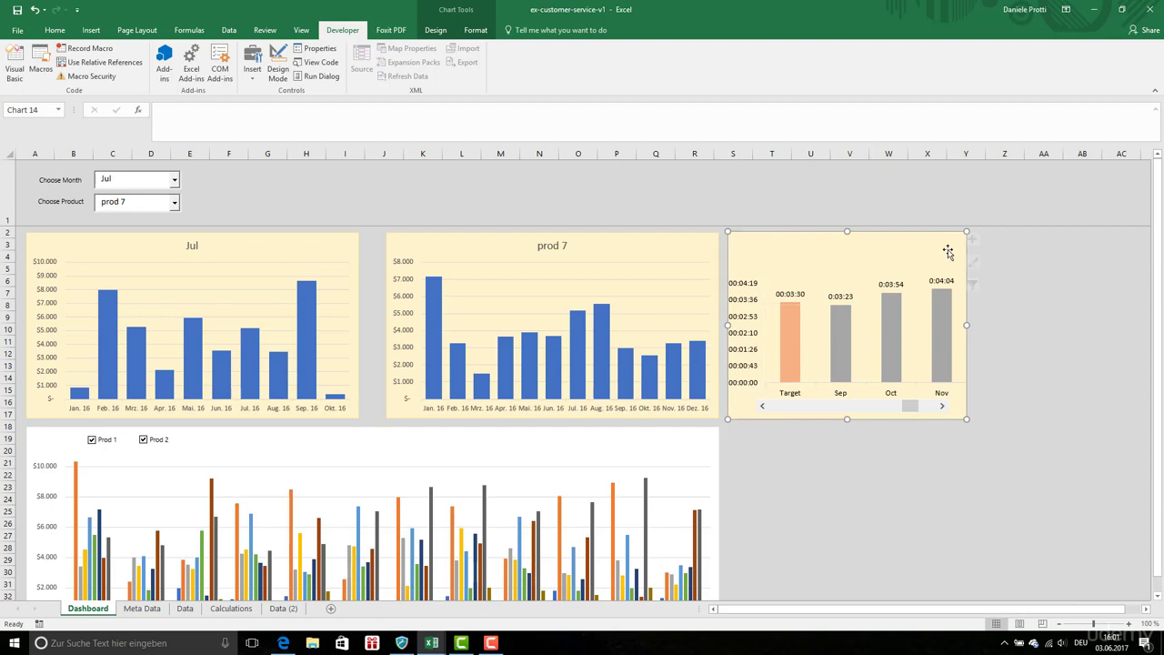
click(981, 241)
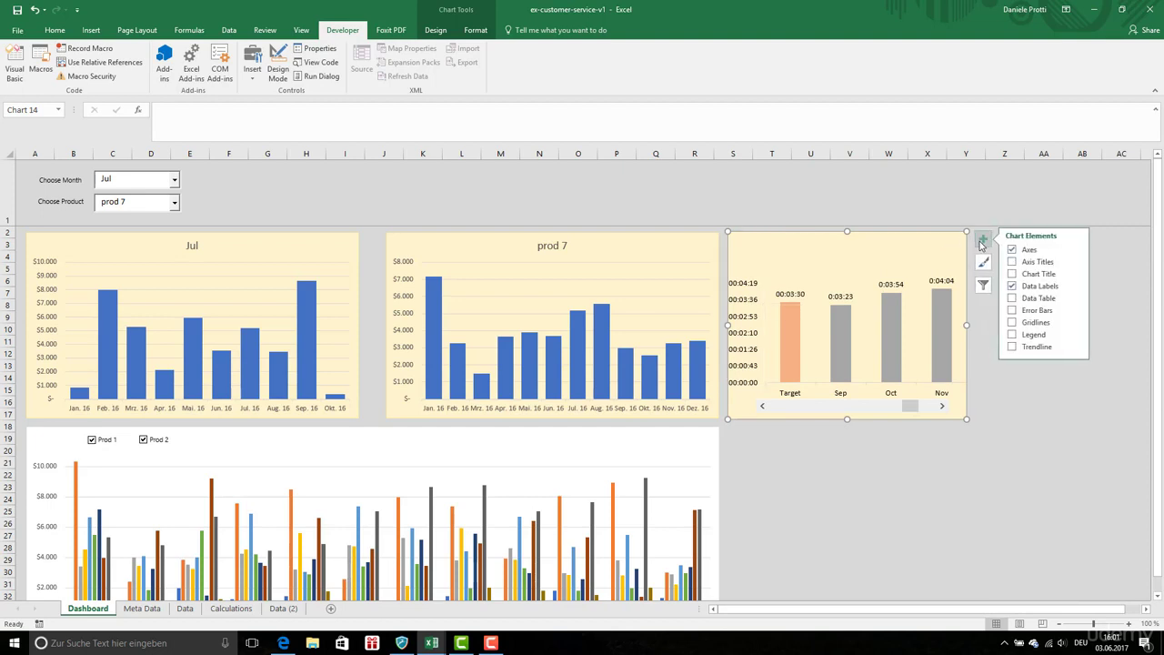
click(1077, 249)
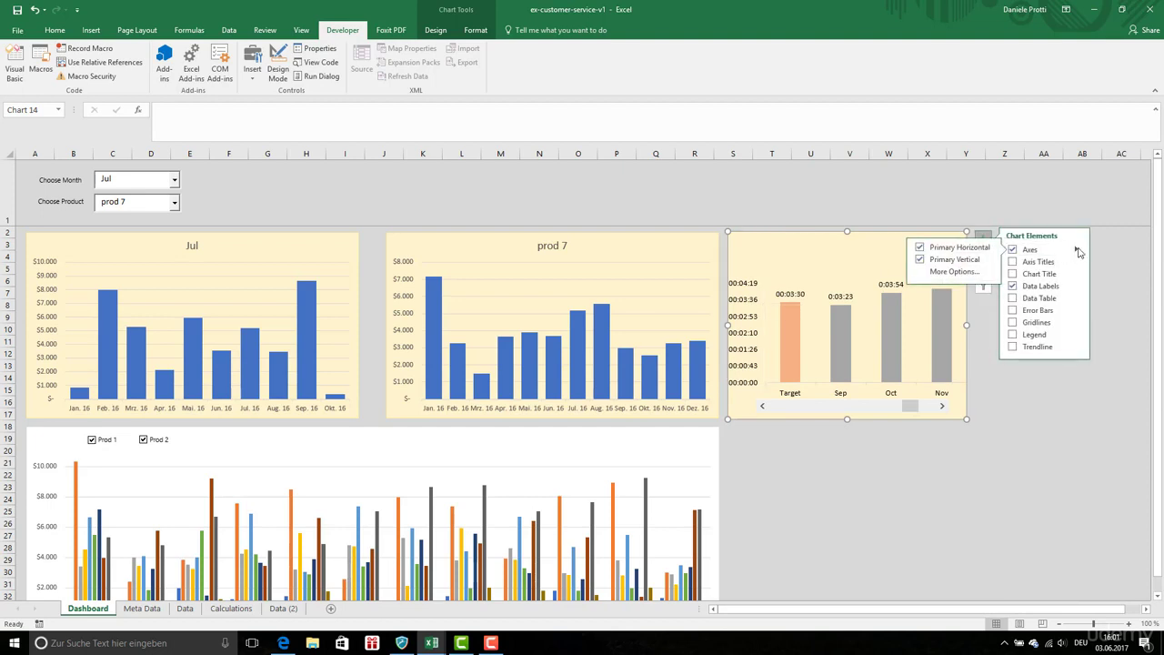
click(921, 261)
click(889, 499)
- Test the dashboard controls by scrolling the duration chart back to May and choosing month Aug and product prod 5
click(849, 410)
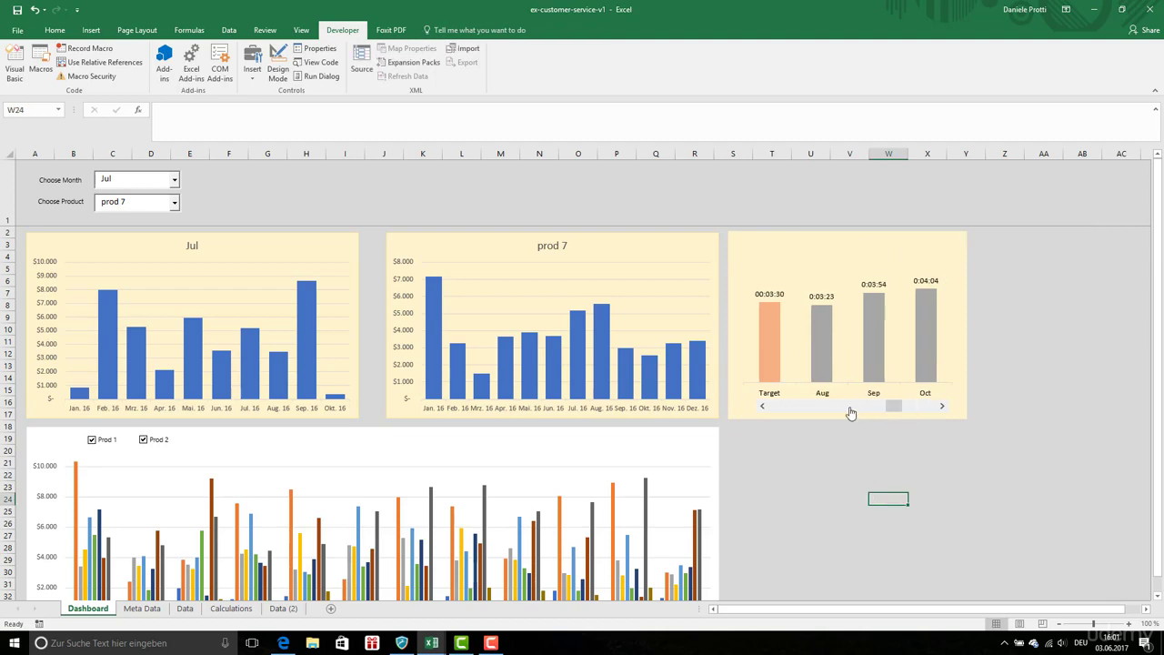
click(798, 413)
click(798, 413)
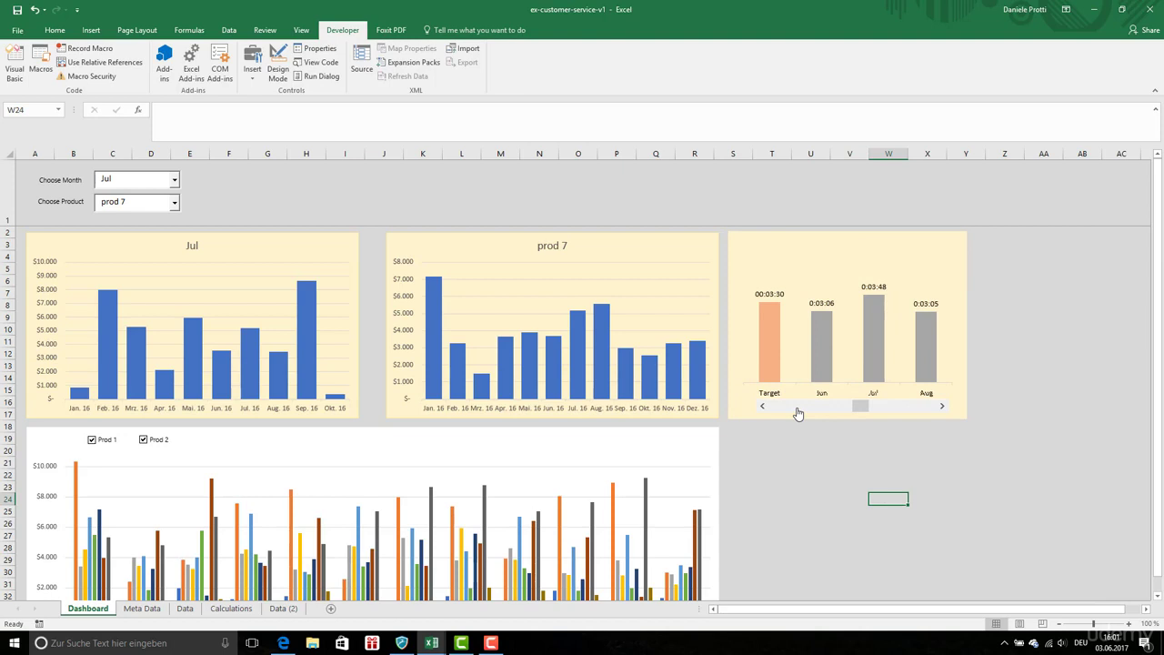
click(797, 413)
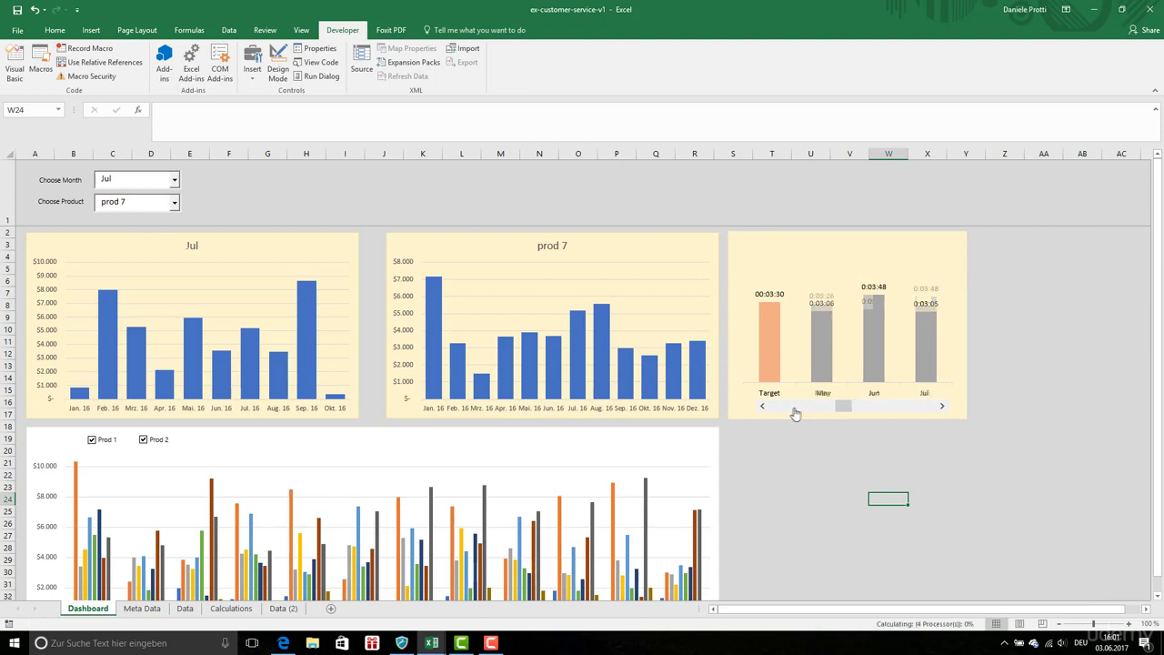
click(156, 205)
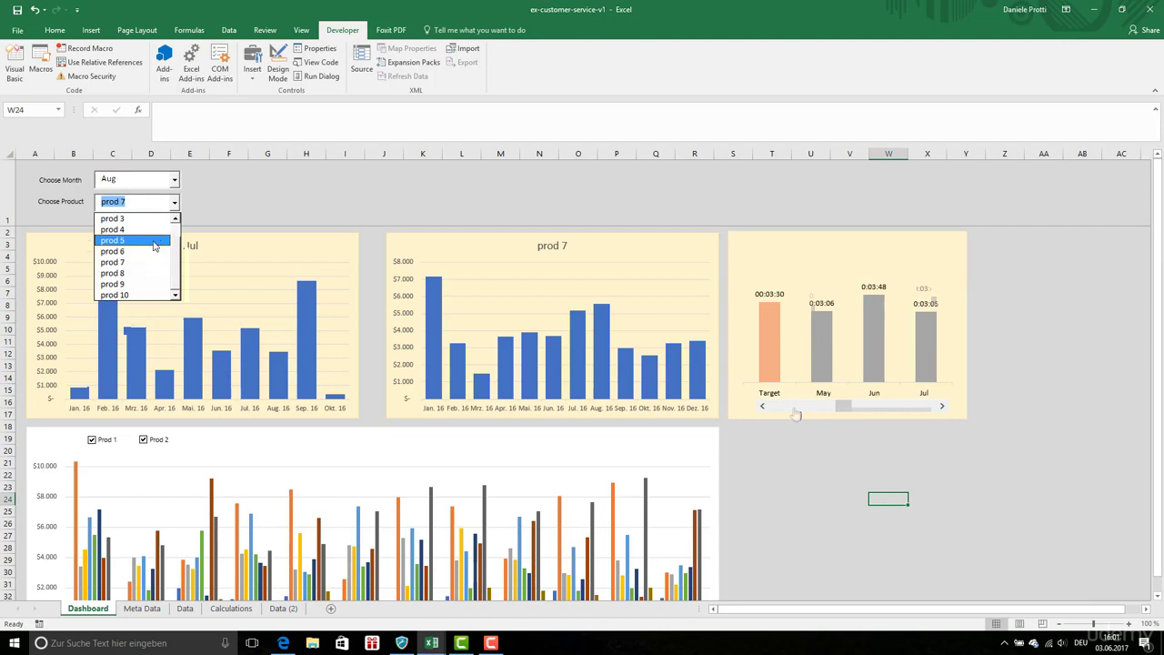
click(154, 244)
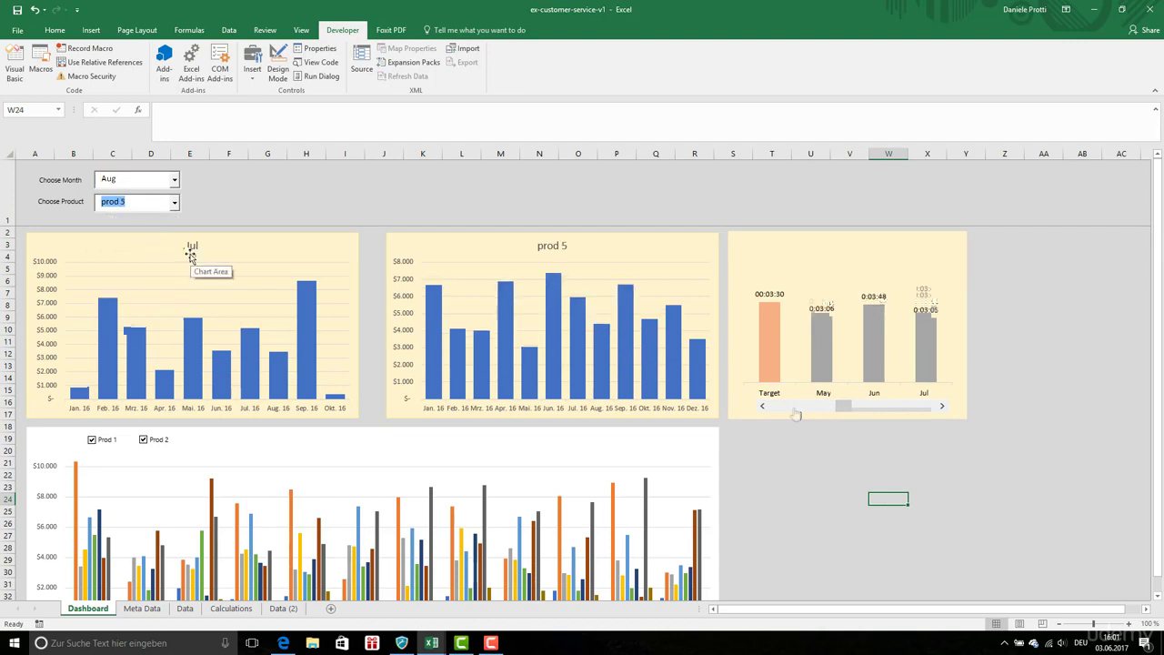
- Select the monthly chart and the product chart together on the Dashboard
click(189, 253)
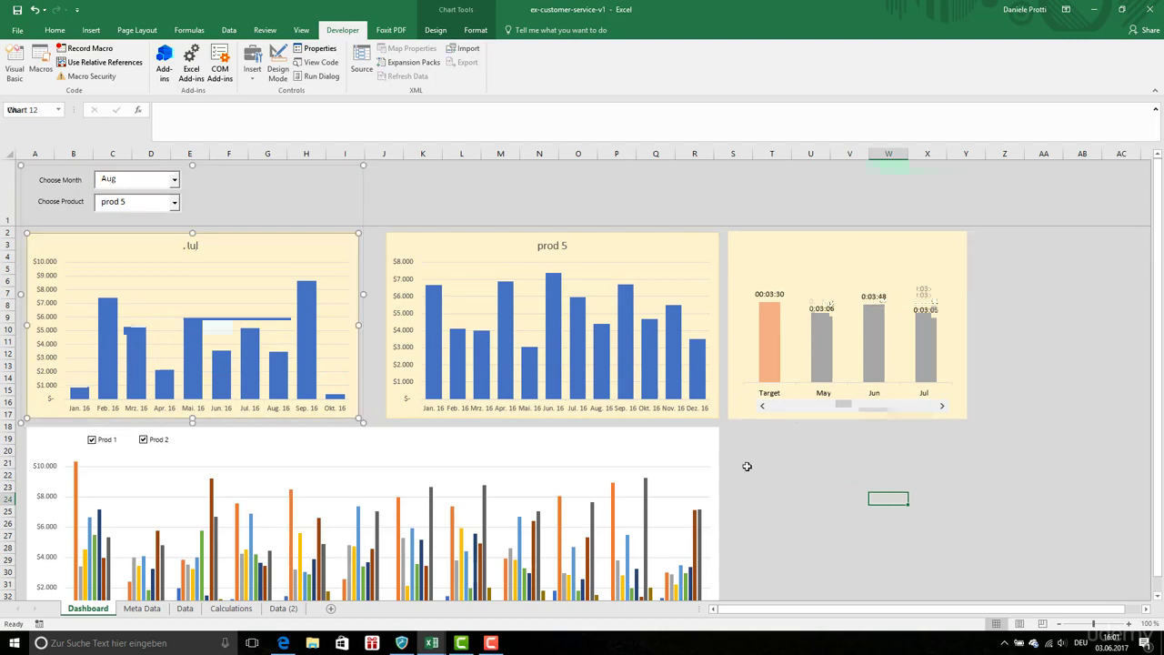
ctrl+click(716, 416)
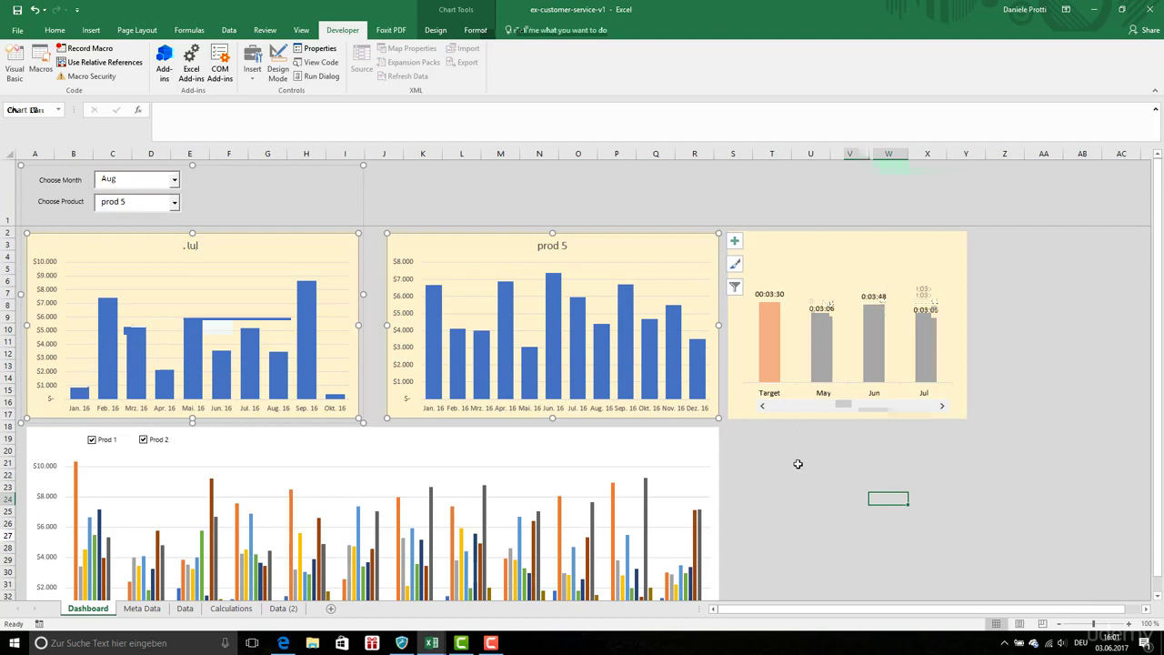